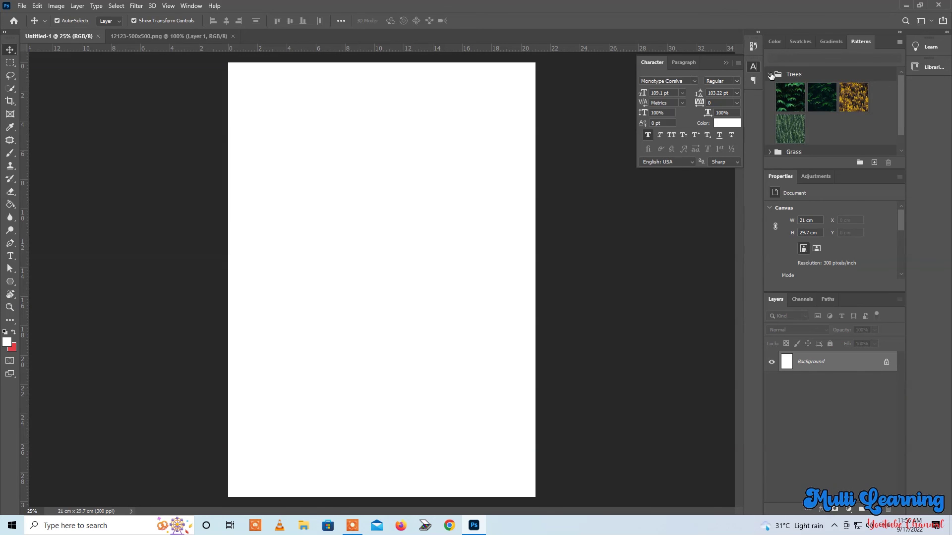
# Collapse the Trees pattern group and look over the paragraph settings and available adjustments, returning to the document properties
pyautogui.click(770, 74)
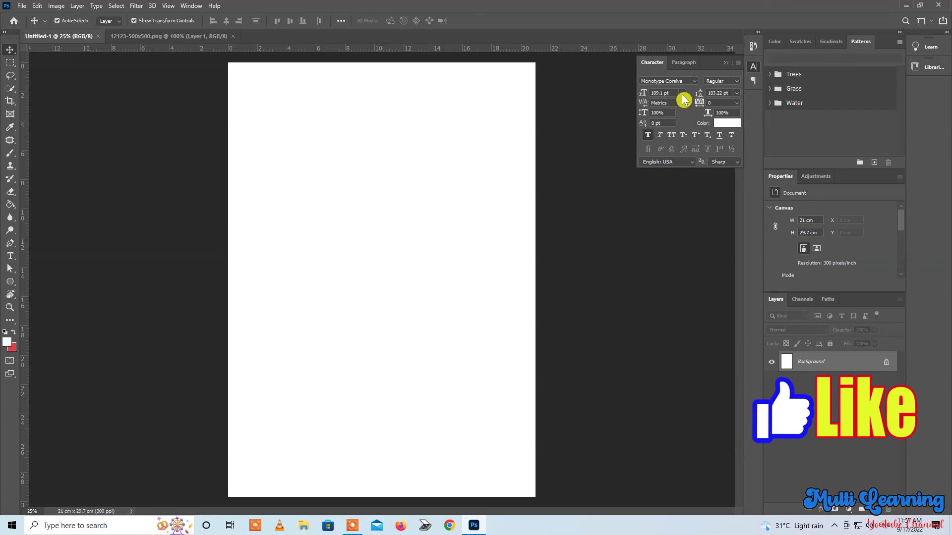
pyautogui.click(686, 64)
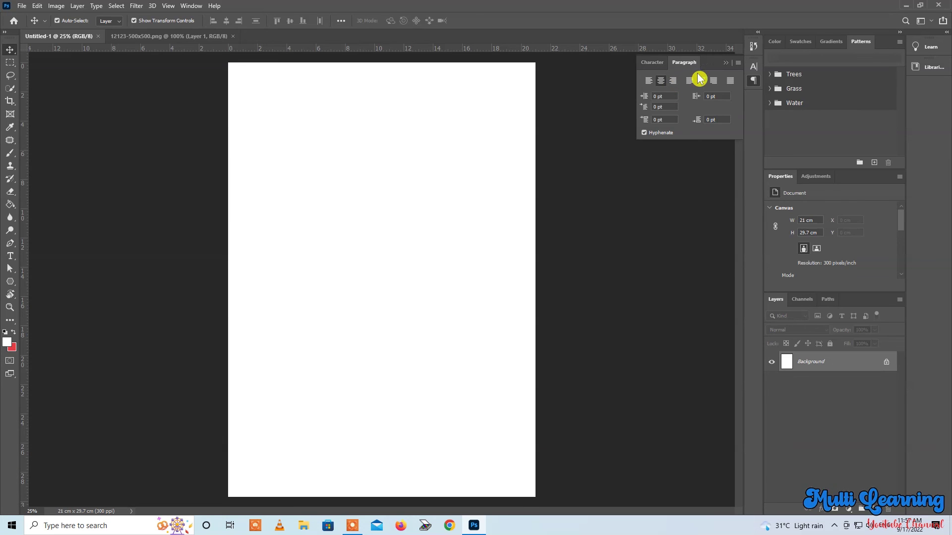
pyautogui.click(727, 64)
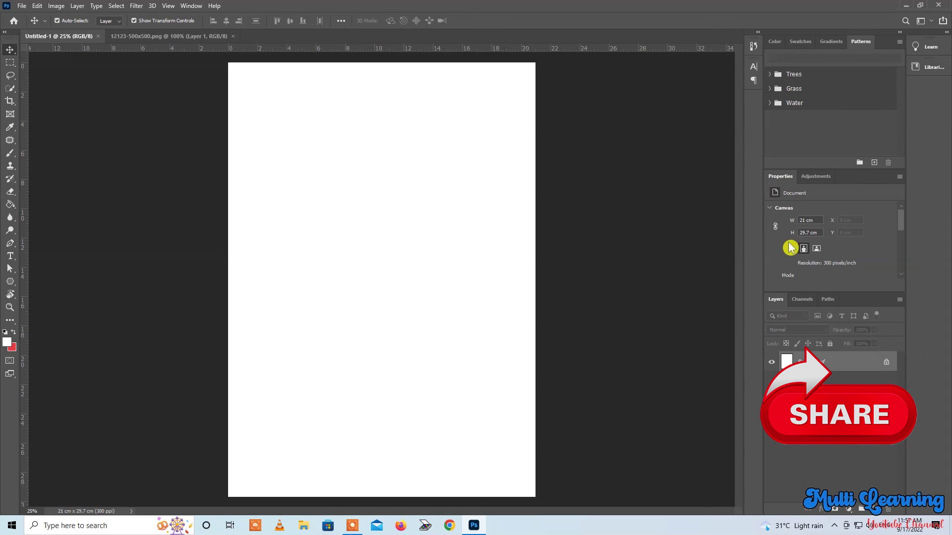
pyautogui.click(815, 178)
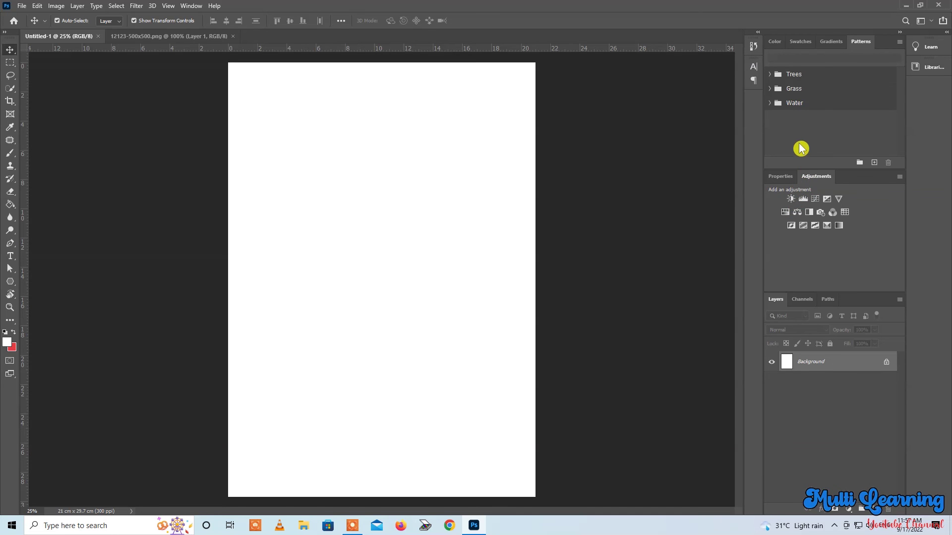
pyautogui.click(782, 177)
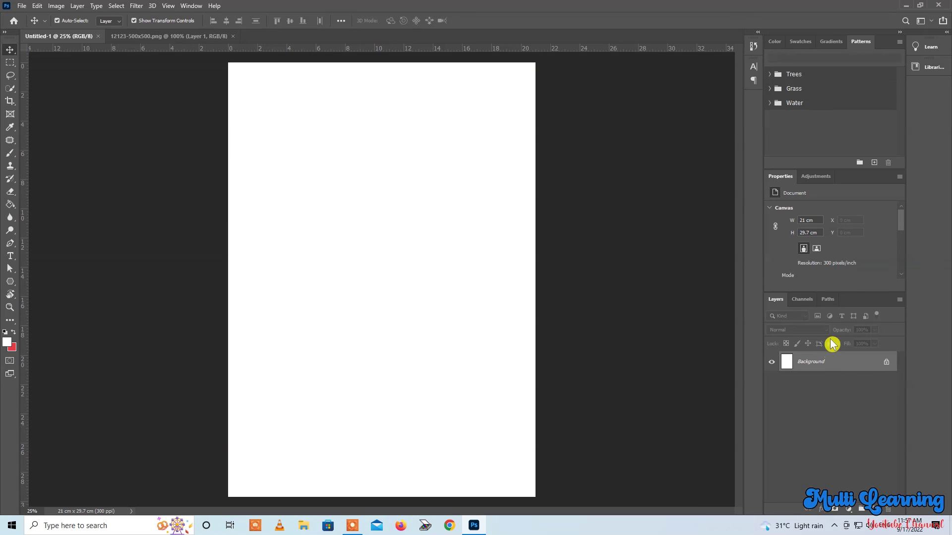
# Expand the dock holding History, Character and Paragraph to view it, and collapse it again
pyautogui.click(757, 34)
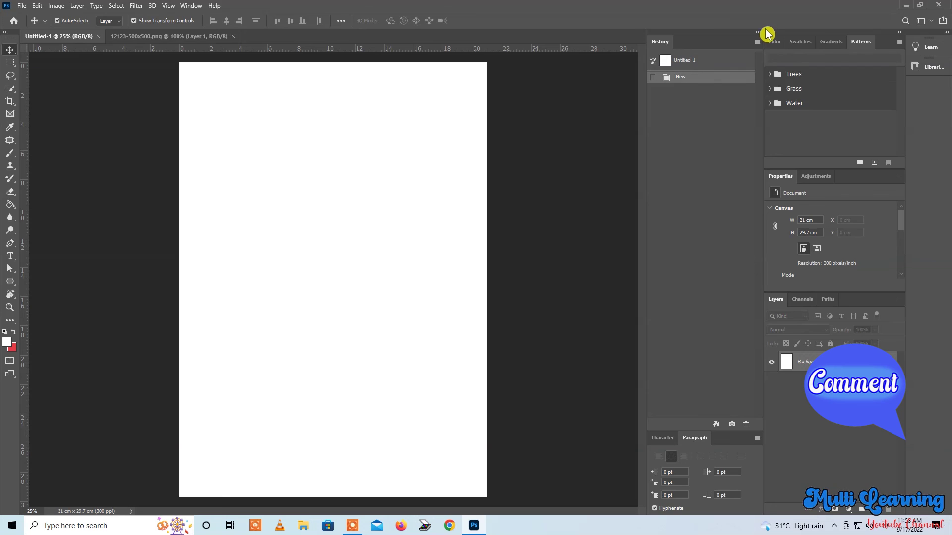
pyautogui.hotkey('ctrl', '2')
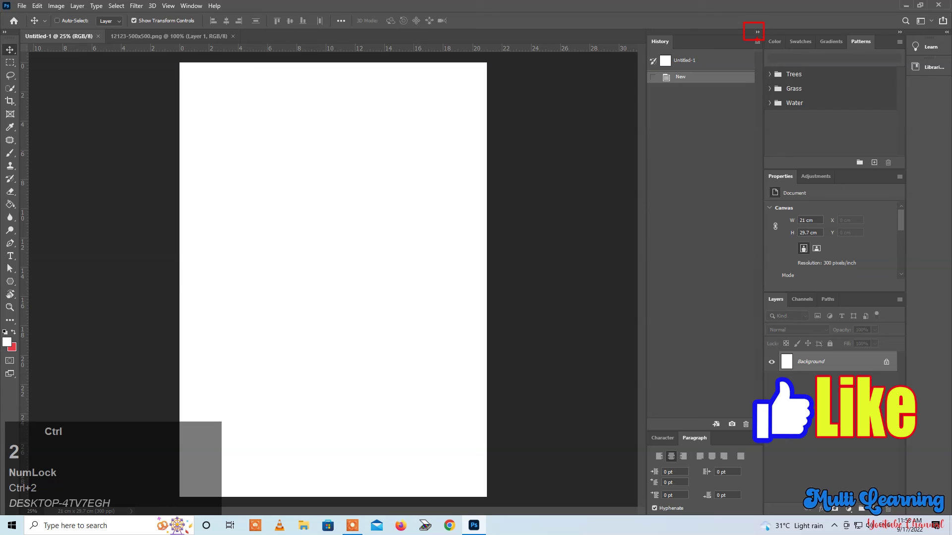
pyautogui.click(758, 32)
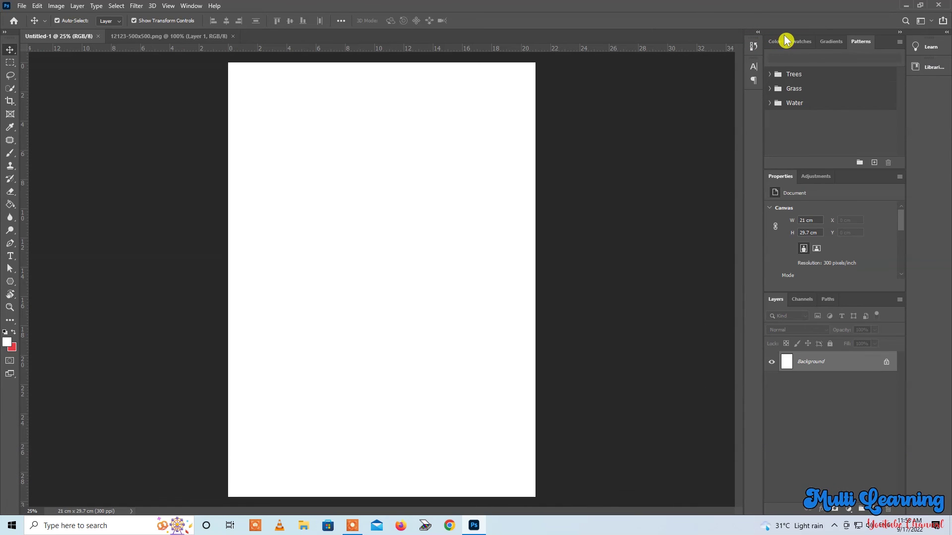
# View the expanded Learn and Libraries dock and collapse it, and reduce the main panel dock to icons and restore it
pyautogui.click(945, 34)
pyautogui.press('ctrl')
pyautogui.hotkey('ctrl', '2')
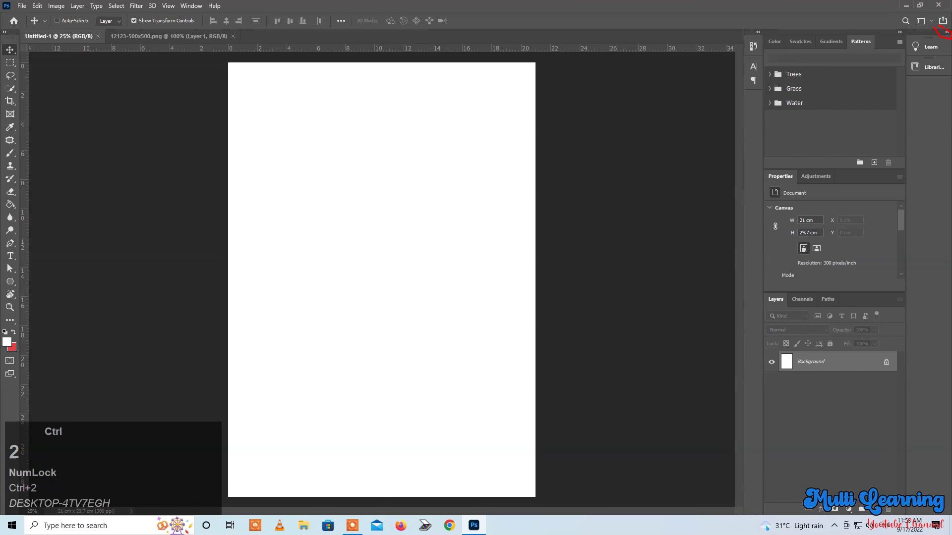
pyautogui.press('Escape')
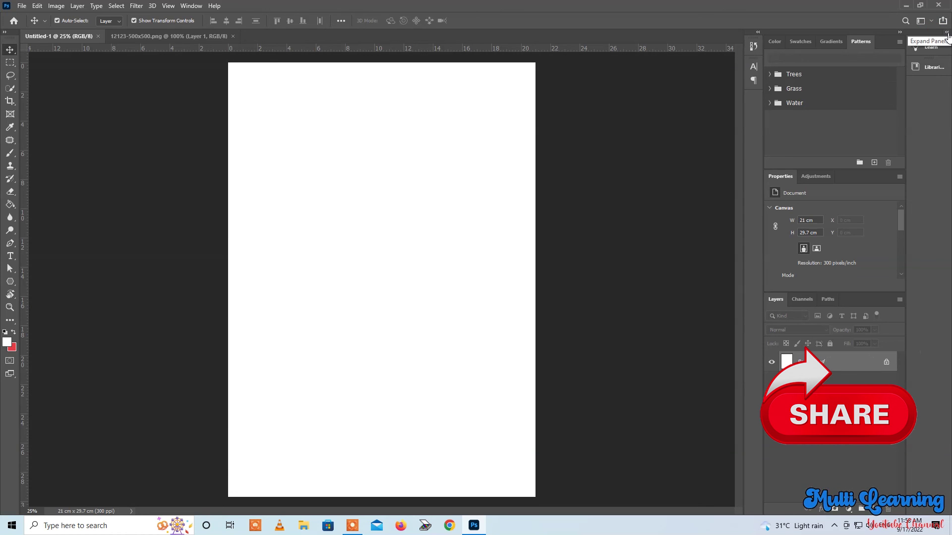
pyautogui.click(947, 33)
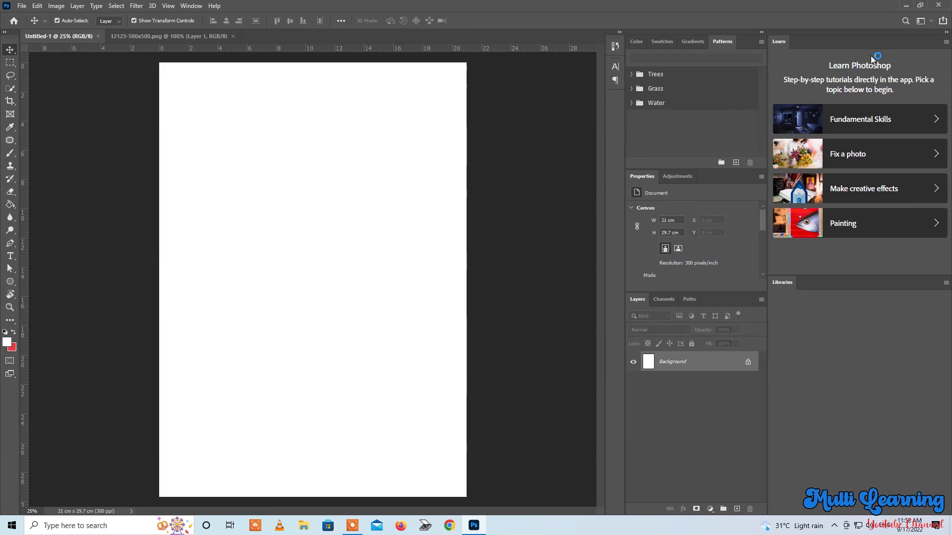
pyautogui.click(946, 34)
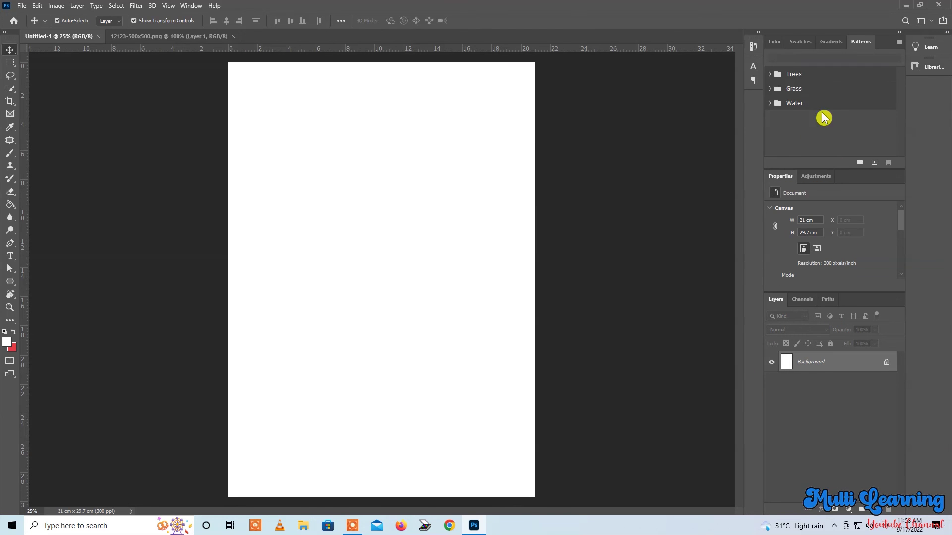
pyautogui.click(900, 32)
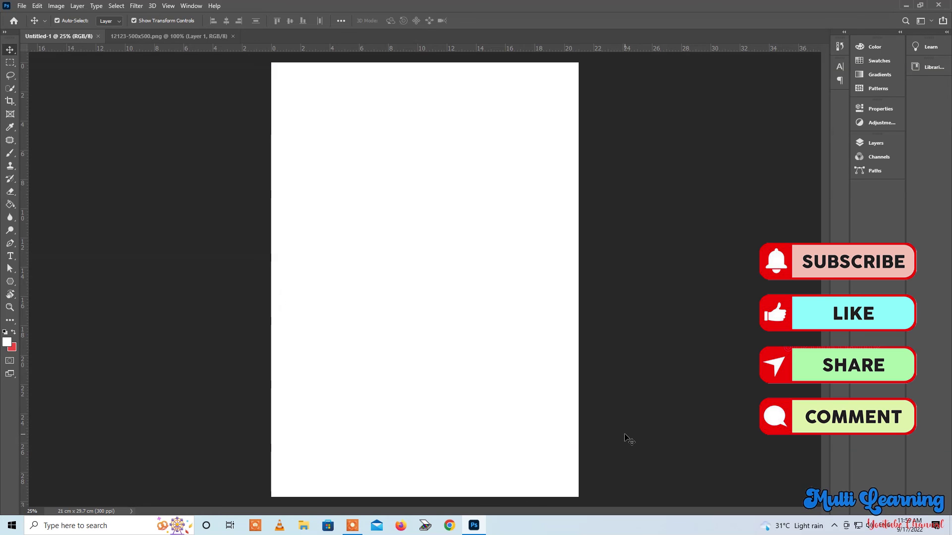
pyautogui.click(900, 33)
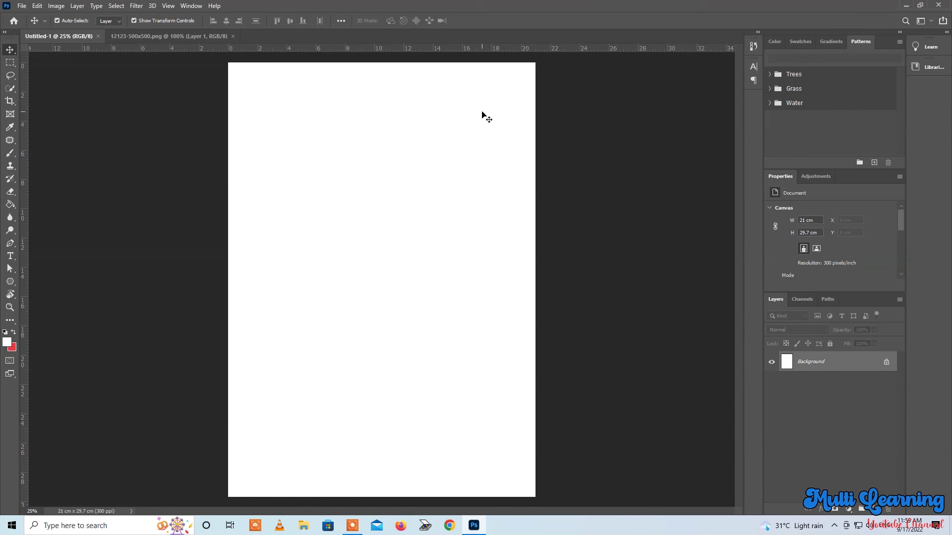
pyautogui.press('Escape')
pyautogui.press('Num_Lock')
pyautogui.press('Escape')
pyautogui.hotkey('ctrl', '2')
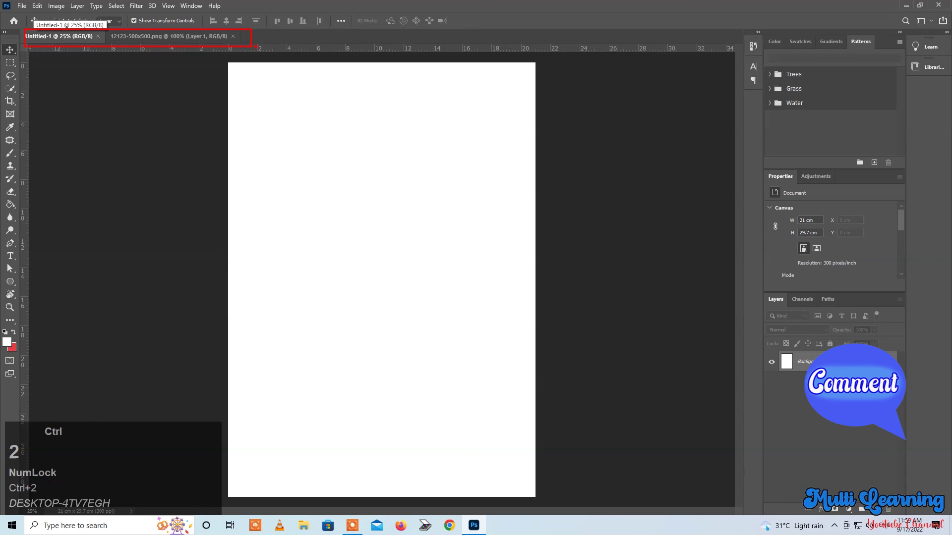
pyautogui.press('Escape')
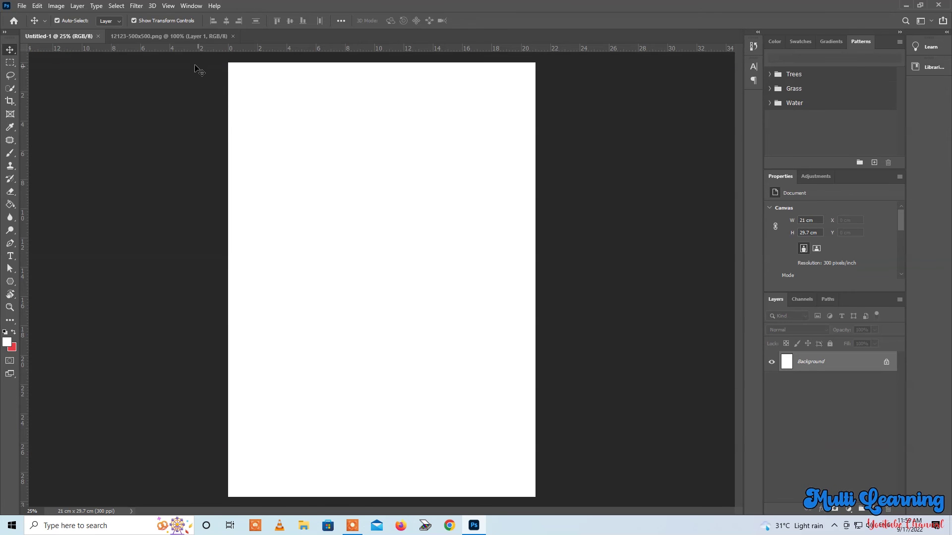
# Switch to the open 12123-500x500.png document
pyautogui.hotkey('ctrl', 'Tab')
pyautogui.hotkey('ctrl', '2')
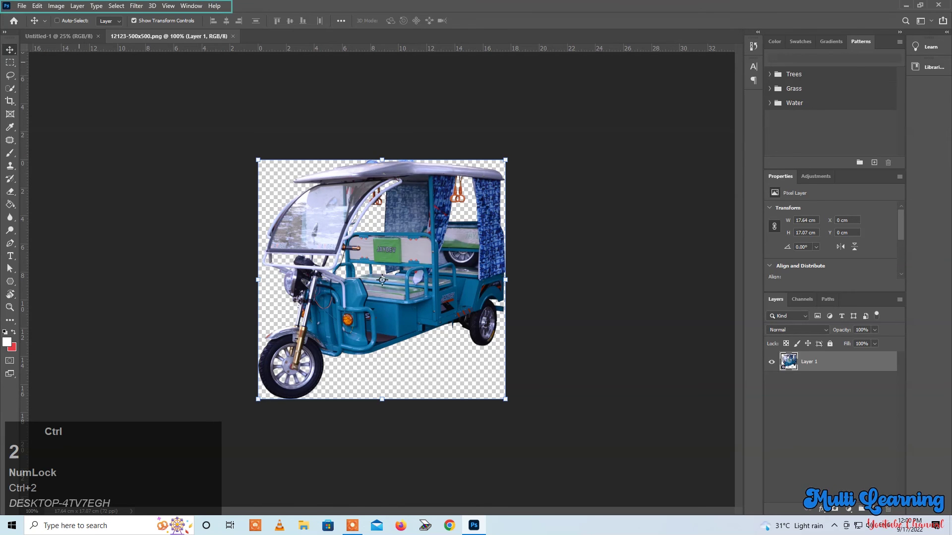
# Look through the available image commands, including the color modes, and the layer commands
pyautogui.click(21, 6)
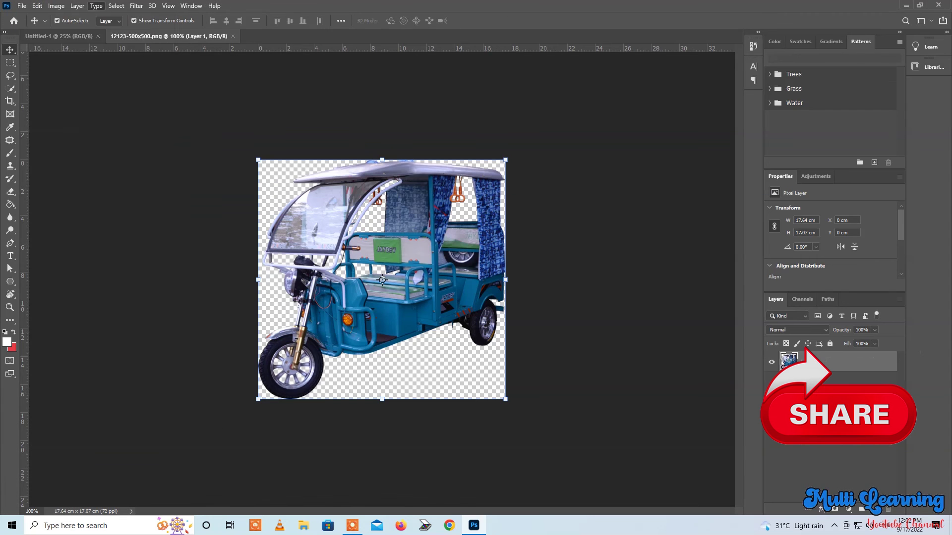
pyautogui.moveTo(37, 6)
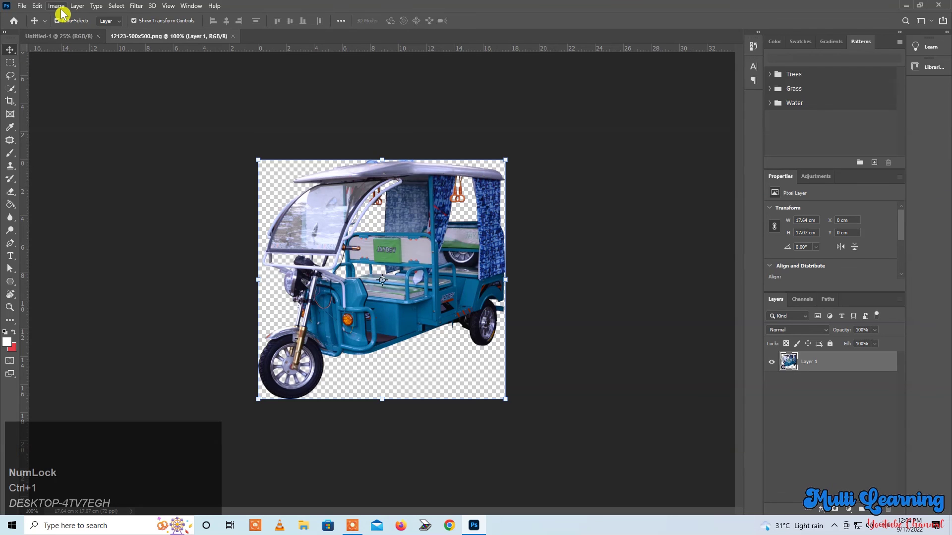
pyautogui.click(56, 6)
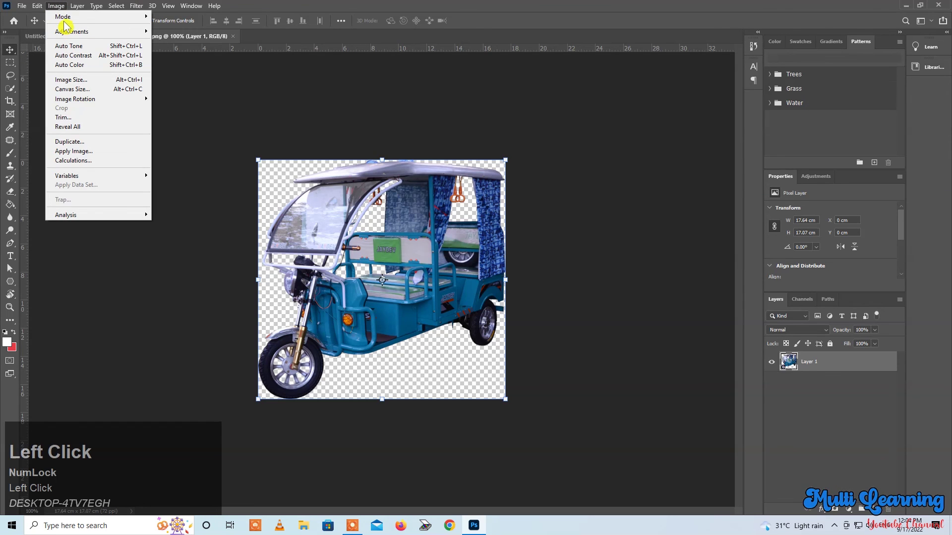
pyautogui.moveTo(86, 18)
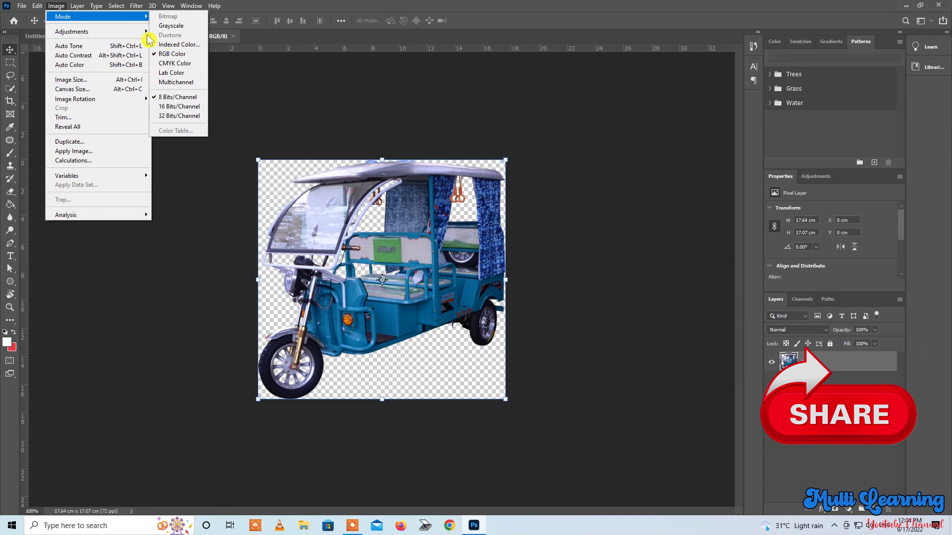
pyautogui.moveTo(144, 34)
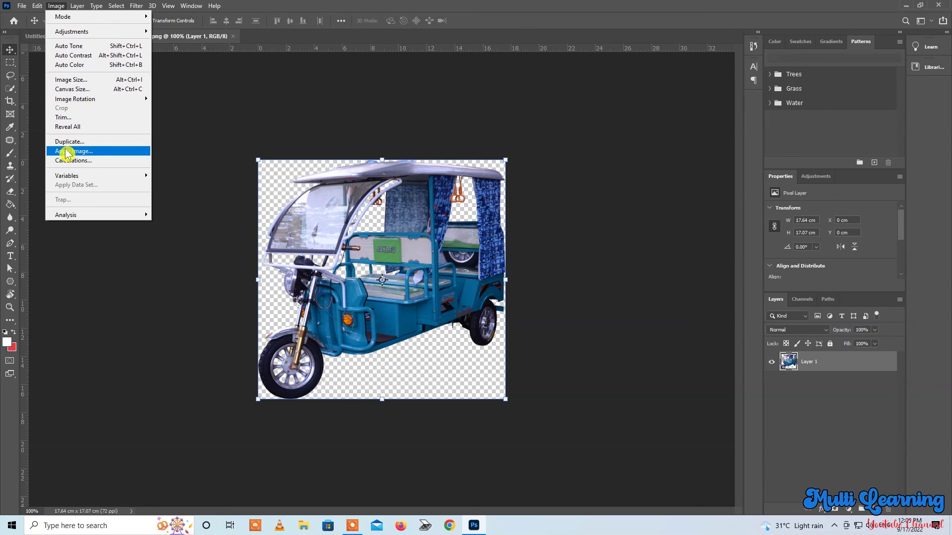
pyautogui.moveTo(78, 34)
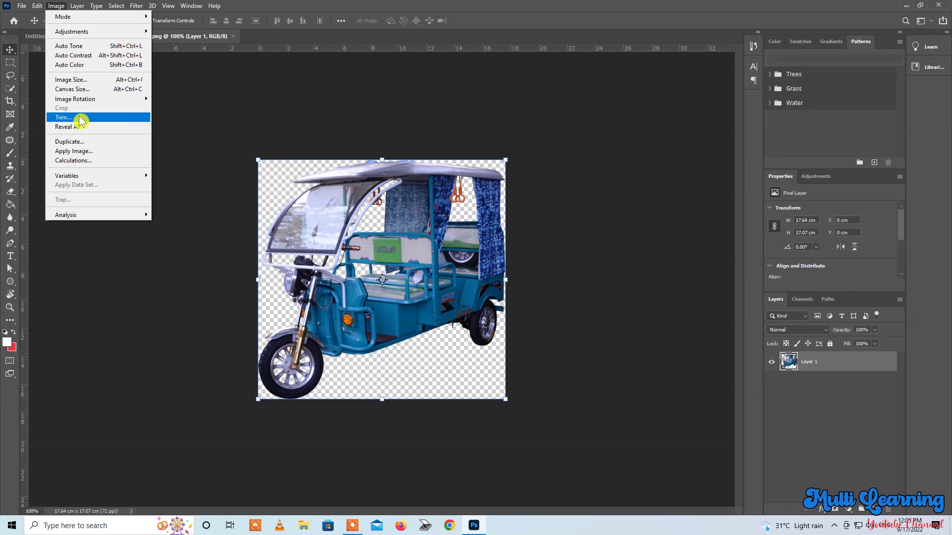
pyautogui.moveTo(80, 8)
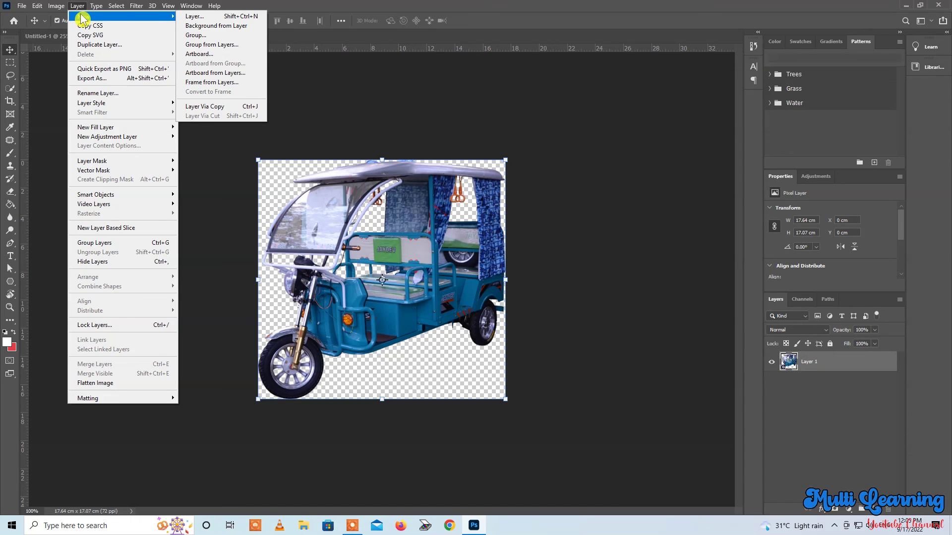
pyautogui.moveTo(117, 6)
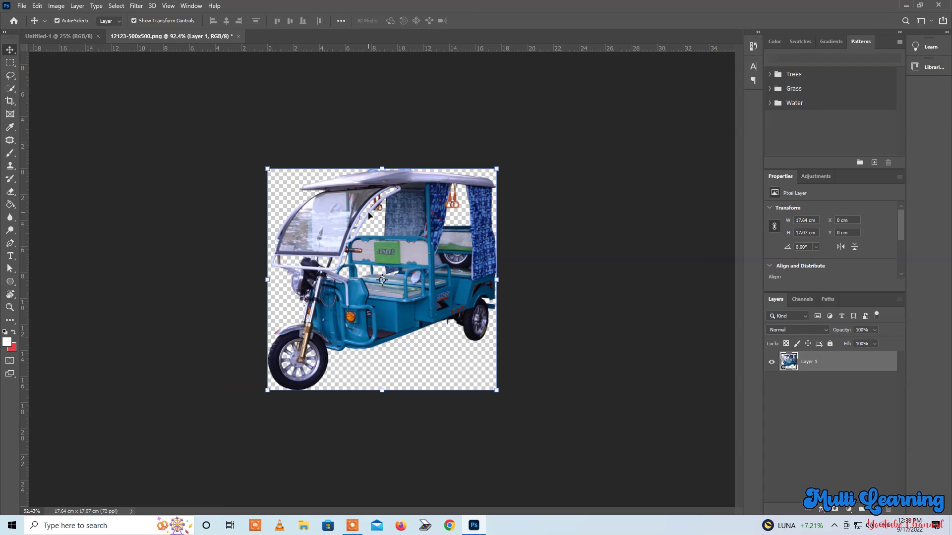
# Move the rickshaw layer down about 0.4 cm with the Move tool and scale it to about 95.6%
pyautogui.click(10, 50)
pyautogui.click(10, 50)
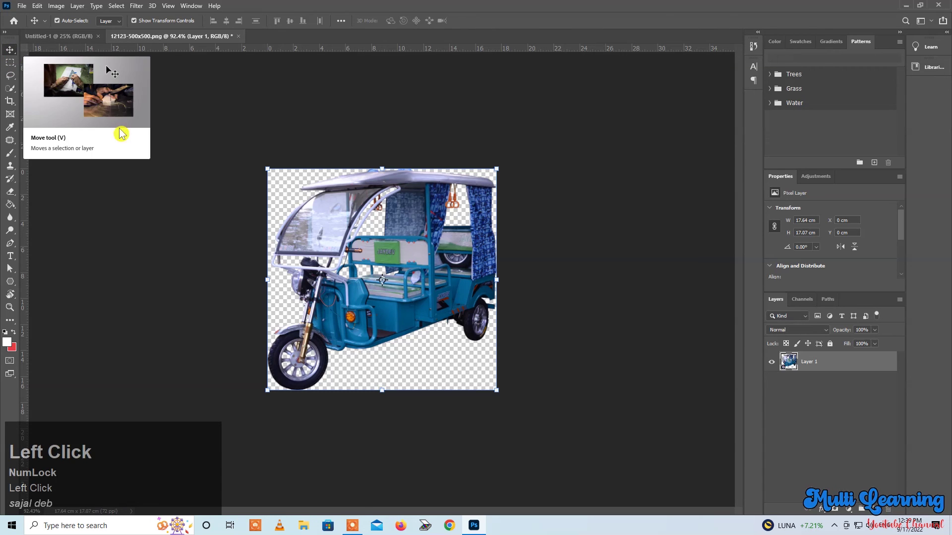
pyautogui.moveTo(323, 189); pyautogui.dragTo(349, 214)
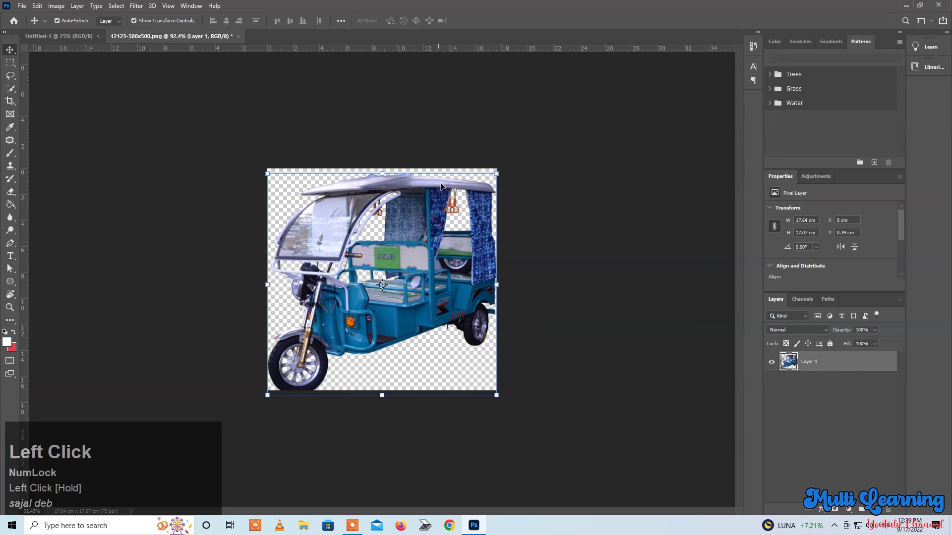
pyautogui.moveTo(497, 172)
pyautogui.mouseDown()
pyautogui.moveTo(451, 201)
pyautogui.moveTo(488, 185)
pyautogui.mouseUp()
pyautogui.moveTo(418, 223); pyautogui.dragTo(421, 218)
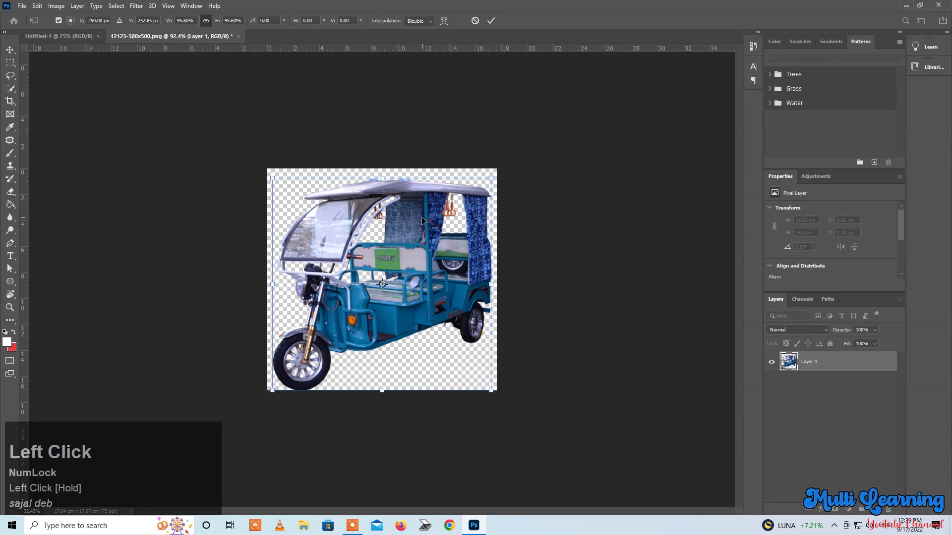
pyautogui.click(10, 49)
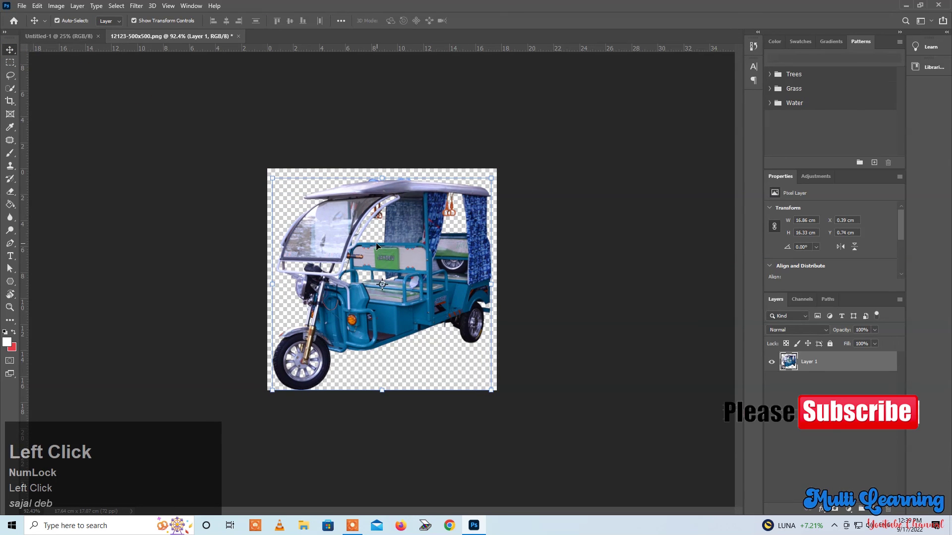
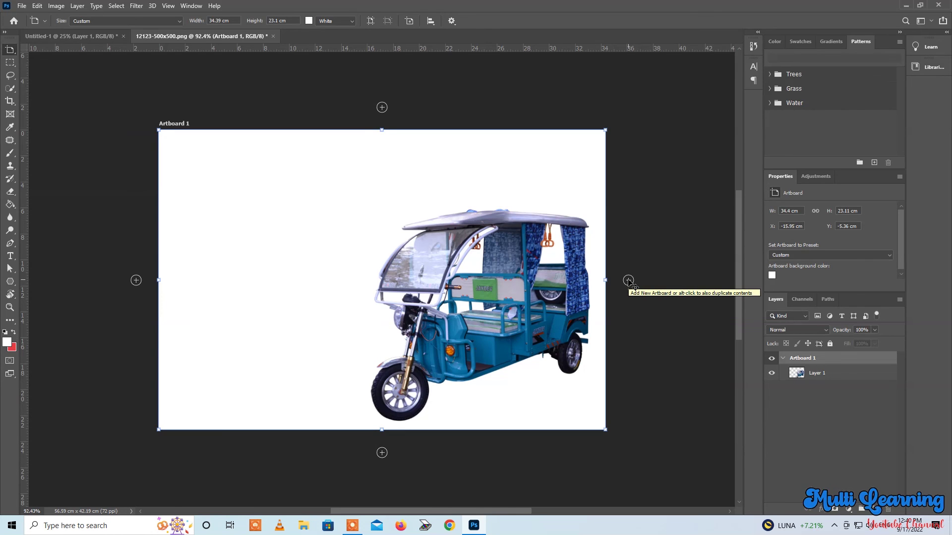
# Add two blank artboards with the Artboard tool, one to the right of Artboard 1 and one above it
pyautogui.click(628, 280)
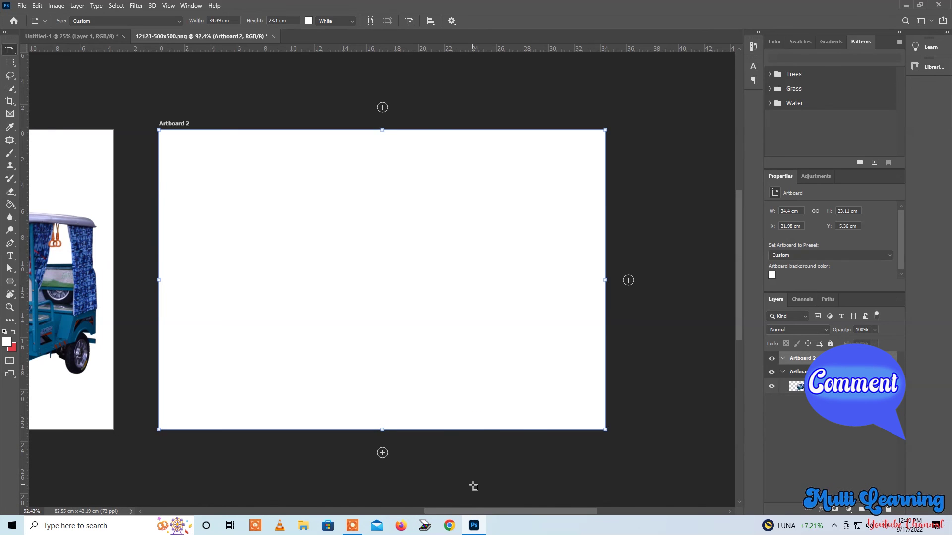
pyautogui.moveTo(481, 511); pyautogui.dragTo(352, 511)
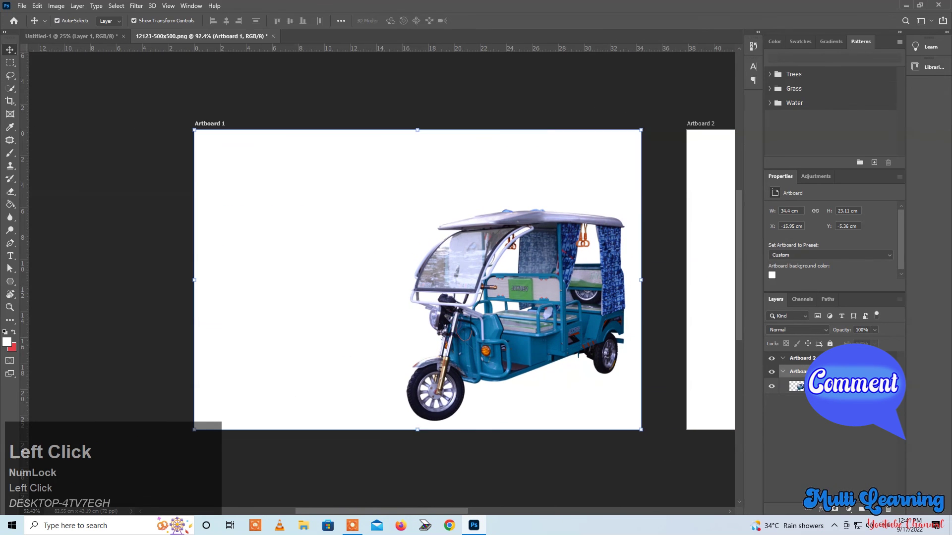
pyautogui.rightClick(11, 51)
pyautogui.click(46, 59)
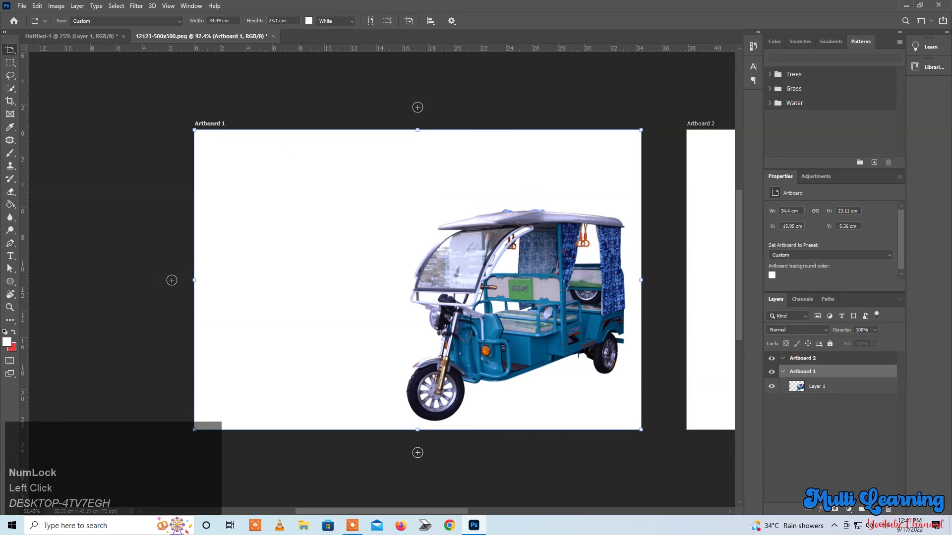
pyautogui.click(418, 107)
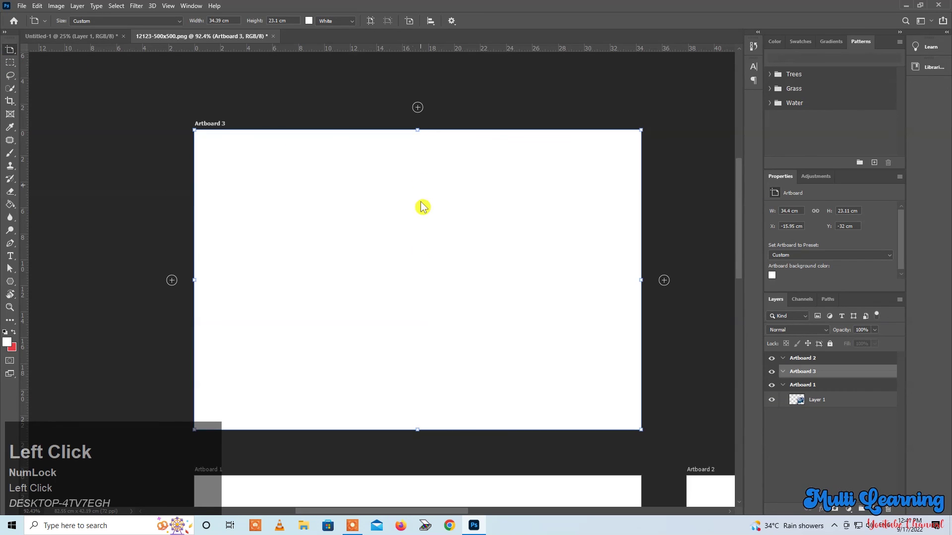
pyautogui.scroll(-2, 418, 351)
pyautogui.scroll(-5, 418, 350)
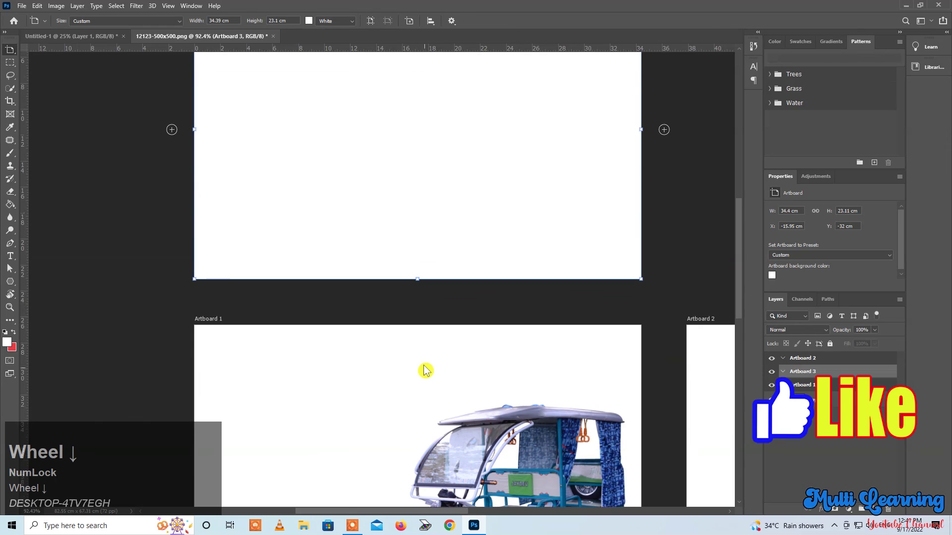
# Select Artboard 1 and add a blank artboard to its left with the Artboard tool
pyautogui.scroll(-1, 424, 326)
pyautogui.click(414, 223)
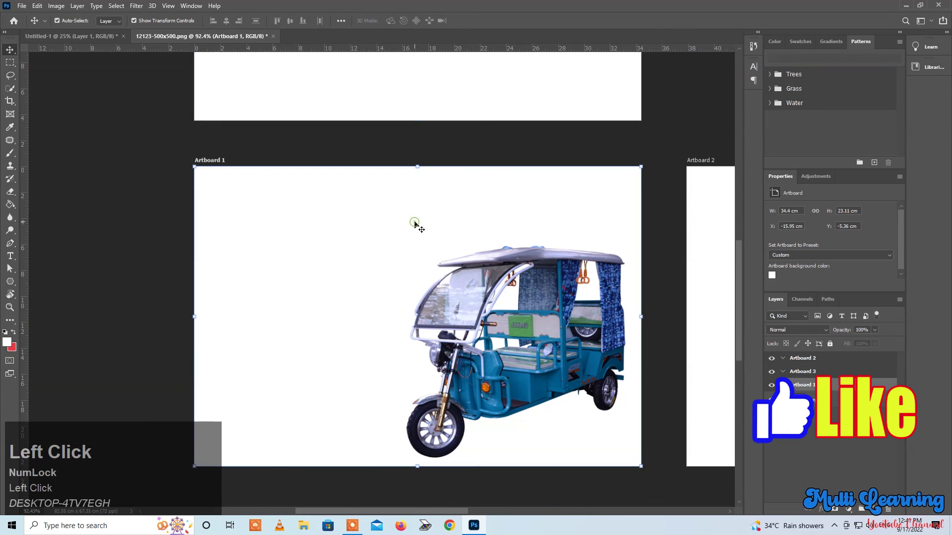
pyautogui.rightClick(11, 50)
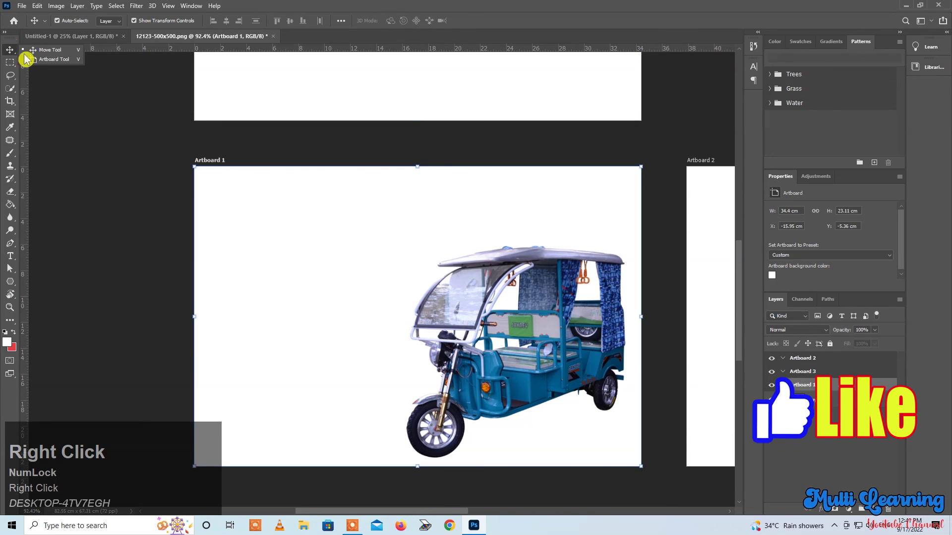
pyautogui.click(53, 60)
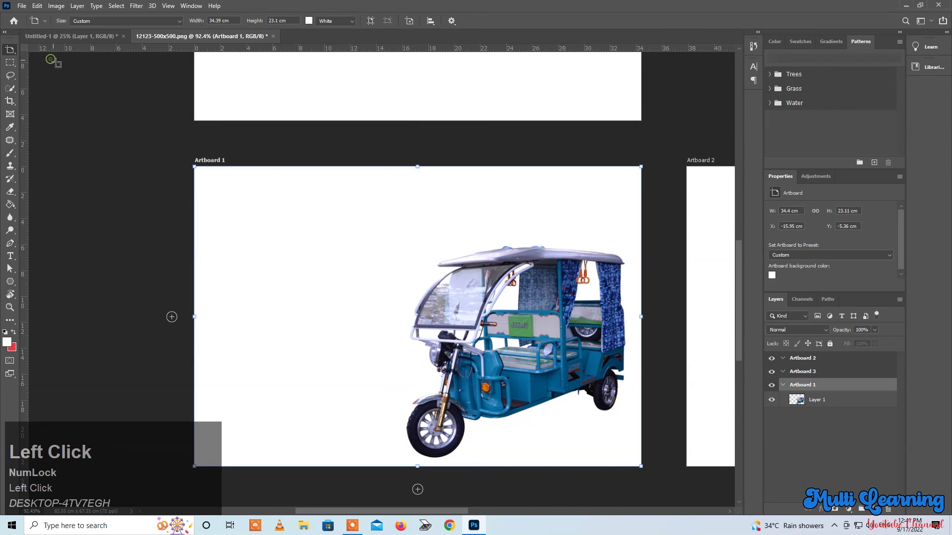
pyautogui.click(171, 317)
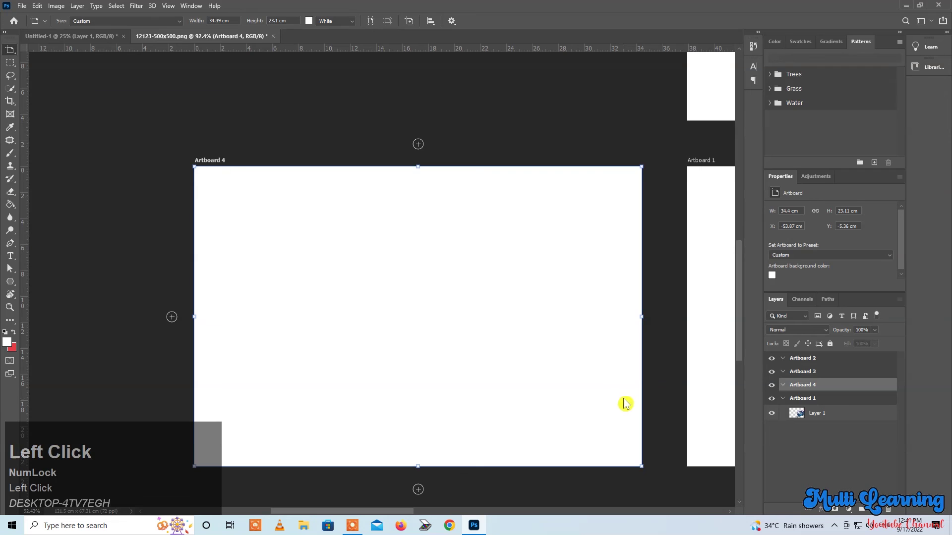
# Add a blank artboard to the left of Artboard 4 and another one directly above that new artboard
pyautogui.scroll(3, 657, 364)
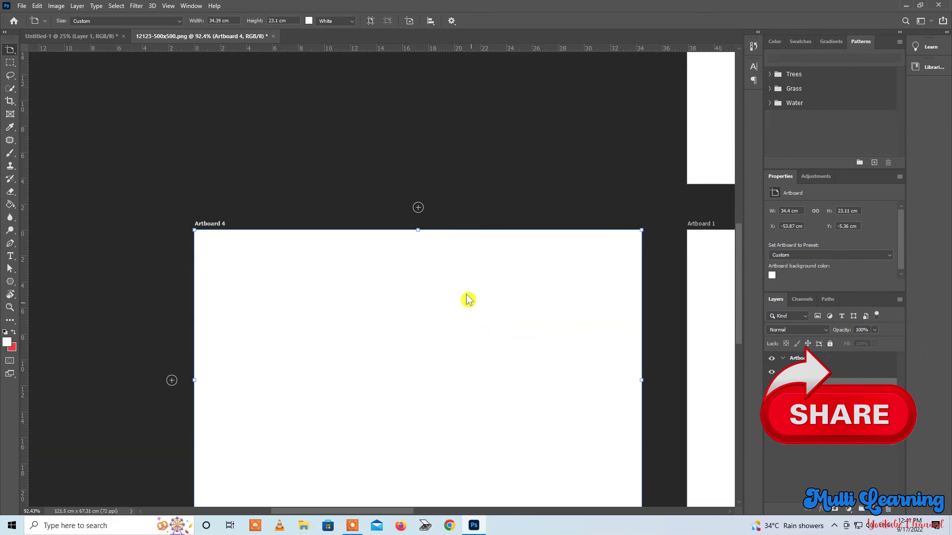
pyautogui.click(423, 252)
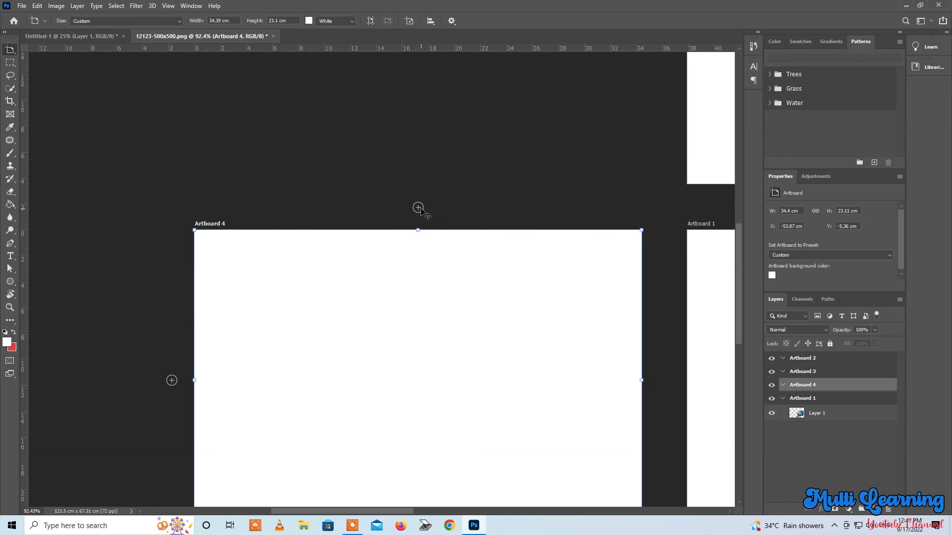
pyautogui.click(172, 381)
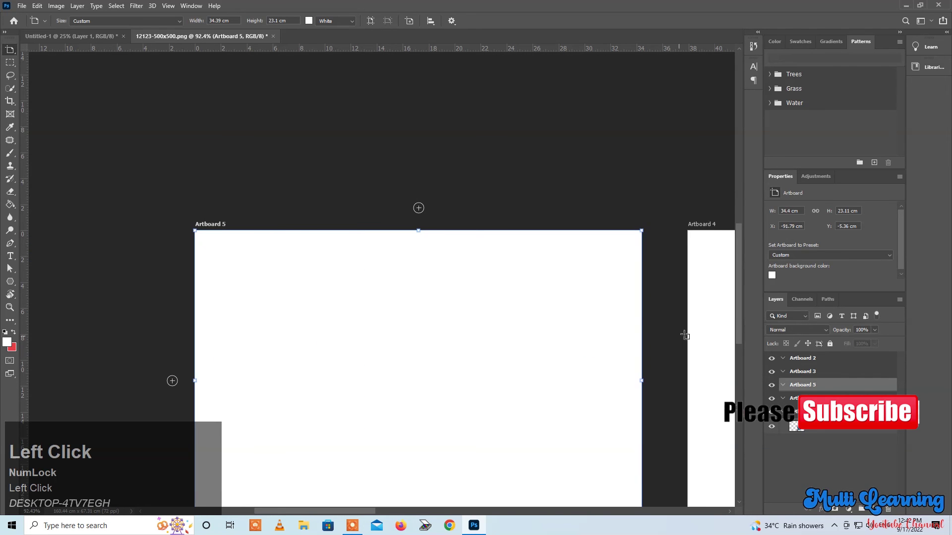
pyautogui.click(419, 208)
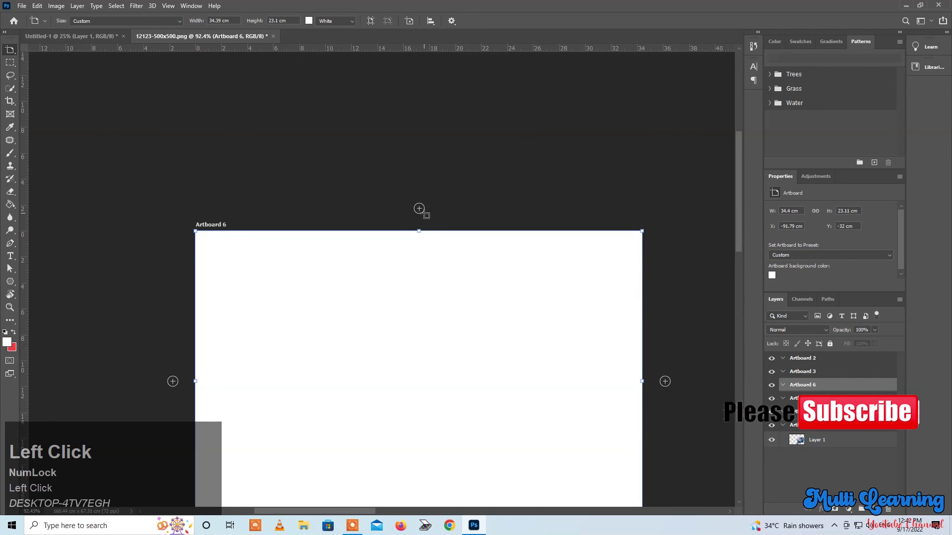
pyautogui.keyDown('alt'); pyautogui.scroll(-3, 425, 293); pyautogui.keyUp('alt')
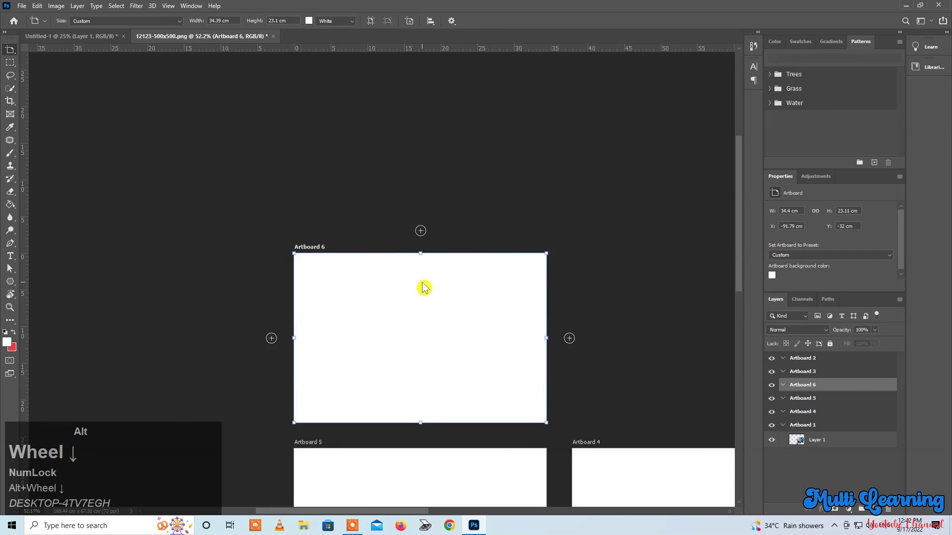
pyautogui.keyDown('alt'); pyautogui.scroll(-3, 424, 287); pyautogui.keyUp('alt')
pyautogui.click(424, 291)
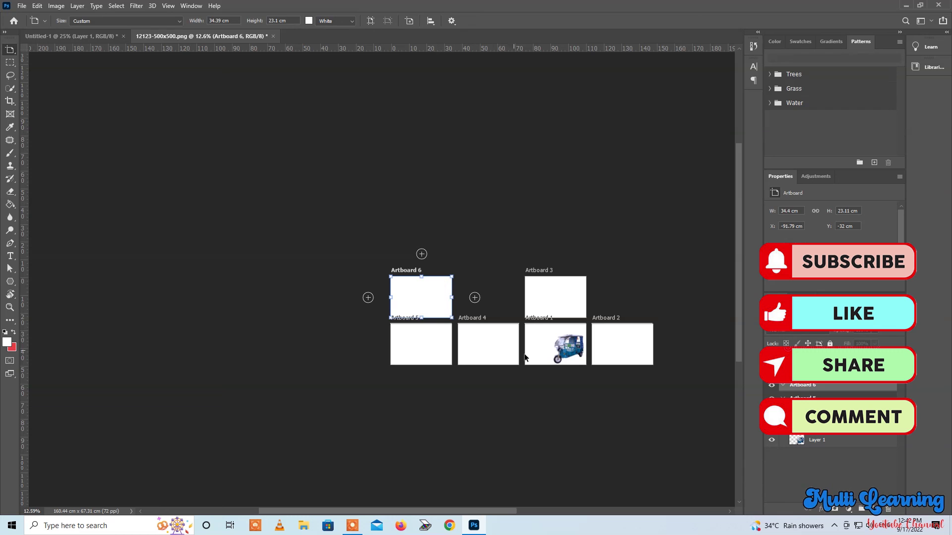
pyautogui.click(580, 349)
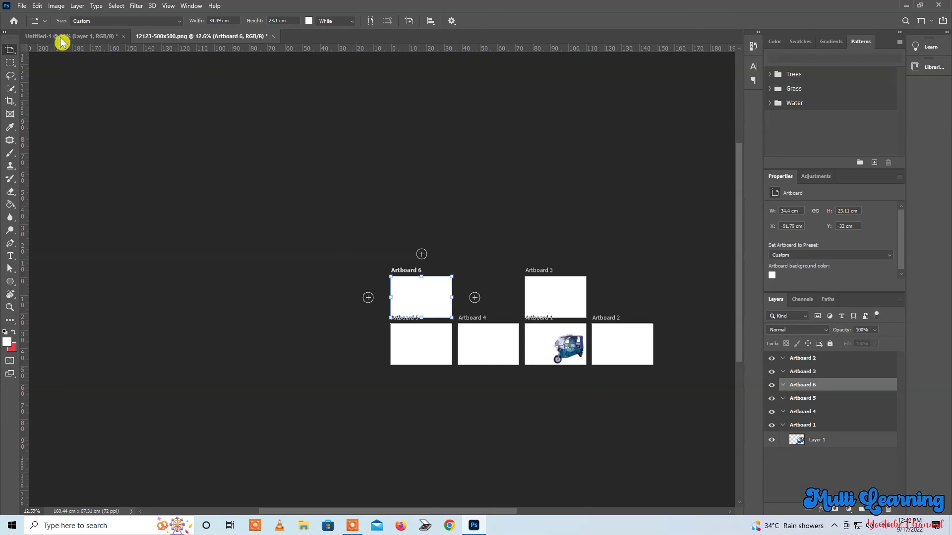
# Undo all the added artboards and the artboard conversion, back to the plain rickshaw layer
pyautogui.click(37, 6)
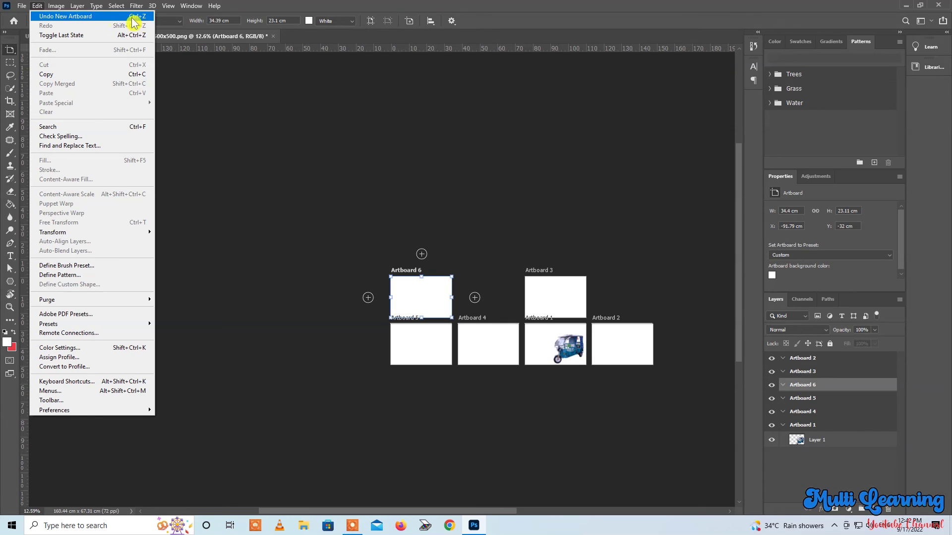
pyautogui.click(446, 167)
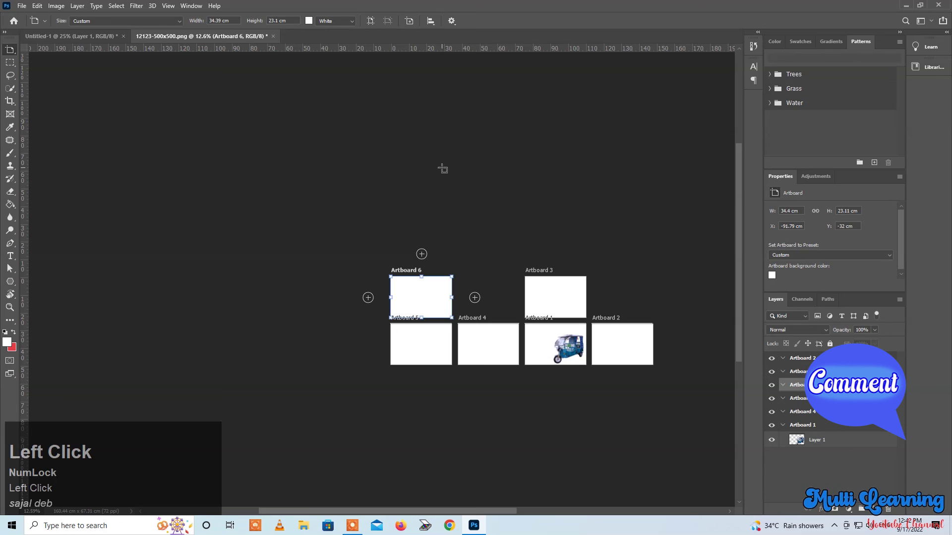
pyautogui.hotkey('ctrl', 'z')
pyautogui.hotkey('ctrl', 'z')
pyautogui.hotkey('ctrl', 'z')
pyautogui.hotkey('ctrl', 'z')
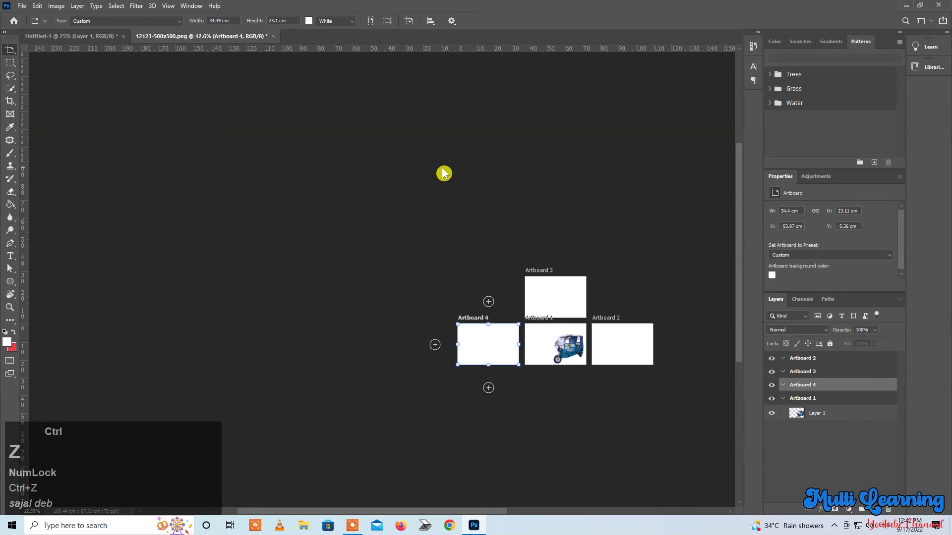
pyautogui.hotkey('ctrl', 'z')
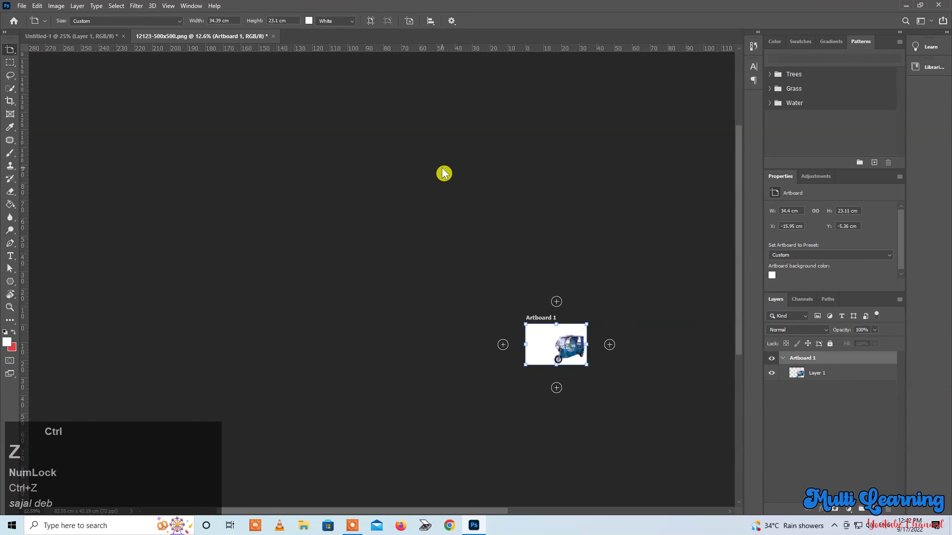
pyautogui.hotkey('ctrl', 'z')
pyautogui.scroll(5, 391, 270)
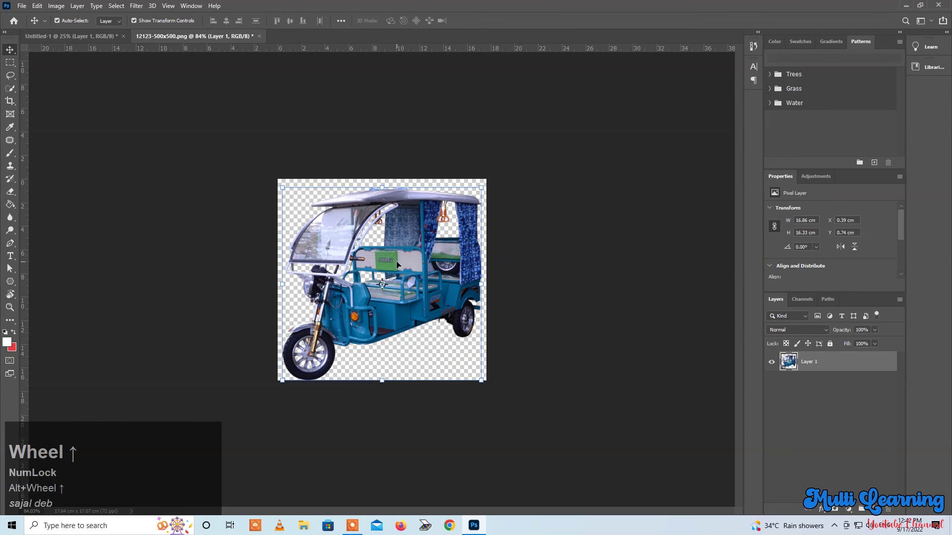
# Select a rectangular area about 12.8 by 7.8 cm over the upper front part of the rickshaw with the Rectangular Marquee tool
pyautogui.rightClick(11, 52)
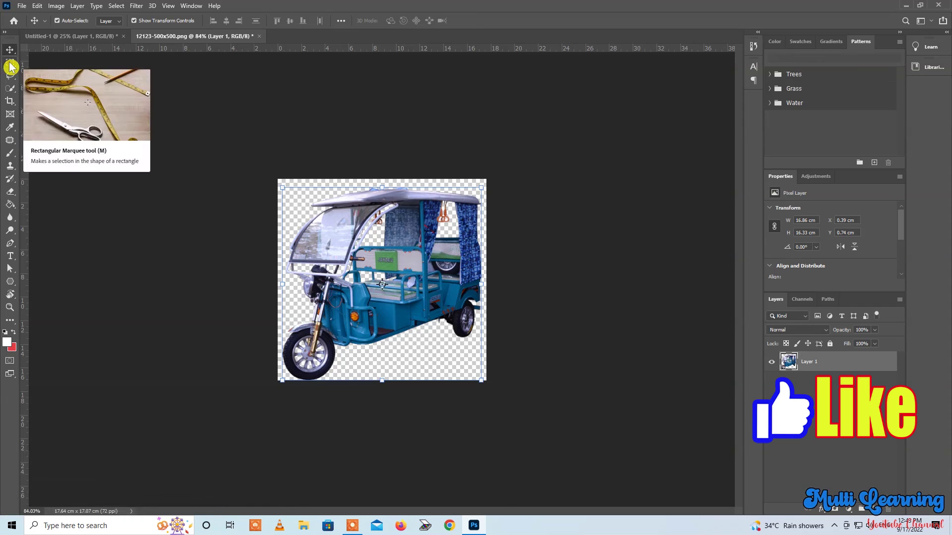
pyautogui.rightClick(11, 65)
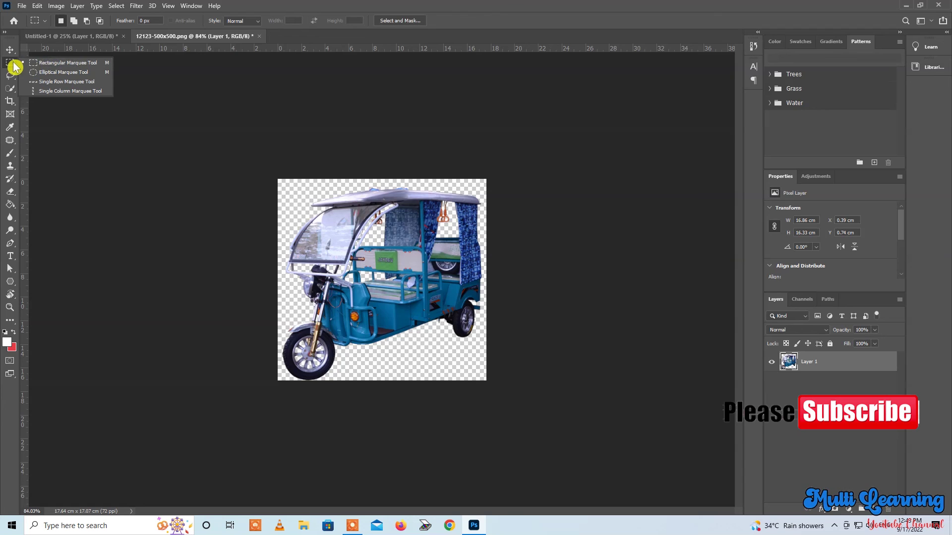
pyautogui.click(57, 65)
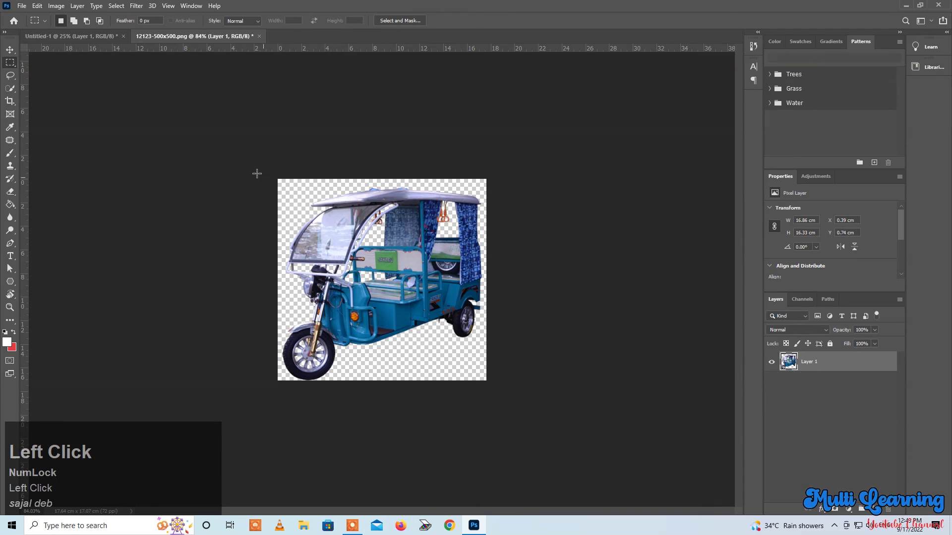
pyautogui.moveTo(293, 196); pyautogui.dragTo(445, 288)
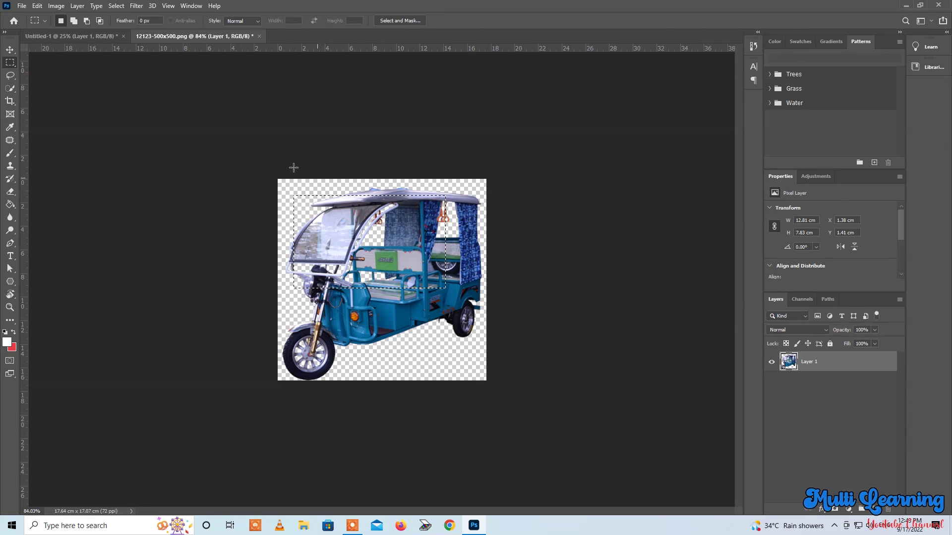
# Try to carry the selected part of the rickshaw into the Untitled-1 document with the Move tool, and return to 12123-500x500.png
pyautogui.click(10, 50)
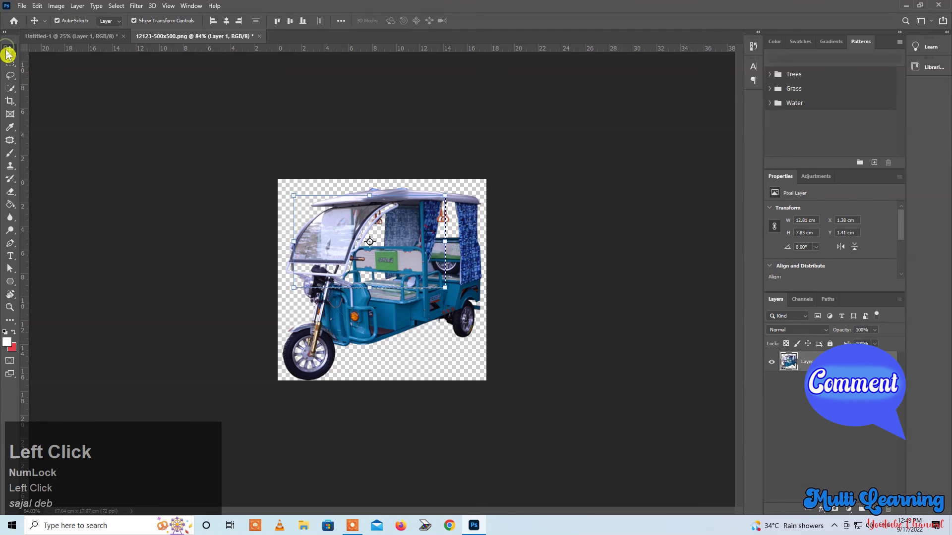
pyautogui.moveTo(347, 234); pyautogui.dragTo(47, 42)
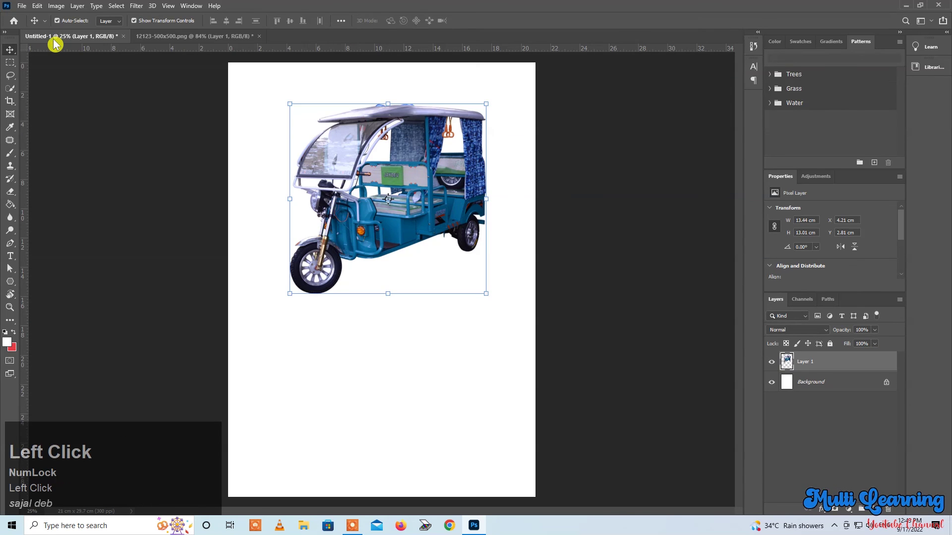
pyautogui.click(175, 40)
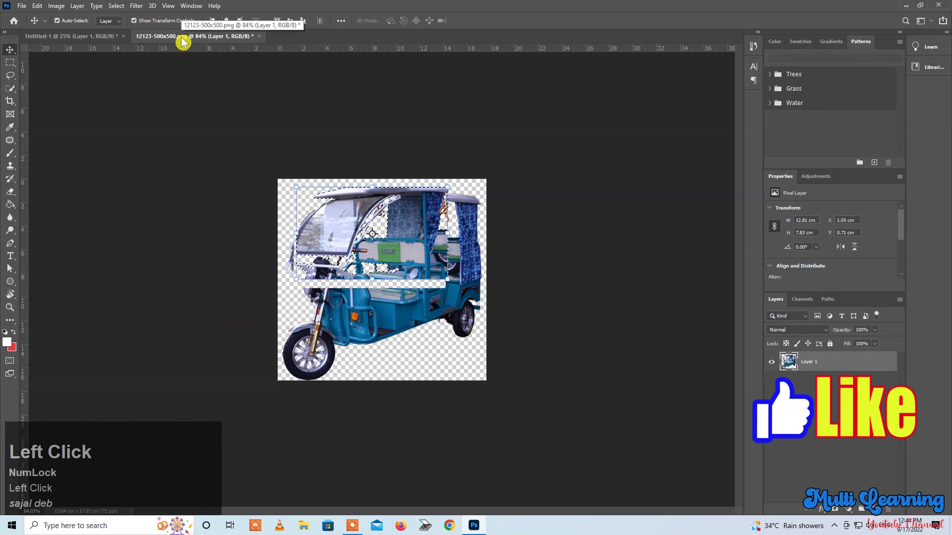
# Float the 12123-500x500.png window over Untitled-1 and copy the selected rickshaw part into the upper-left area of the Untitled-1 page
pyautogui.moveTo(182, 41); pyautogui.dragTo(362, 145)
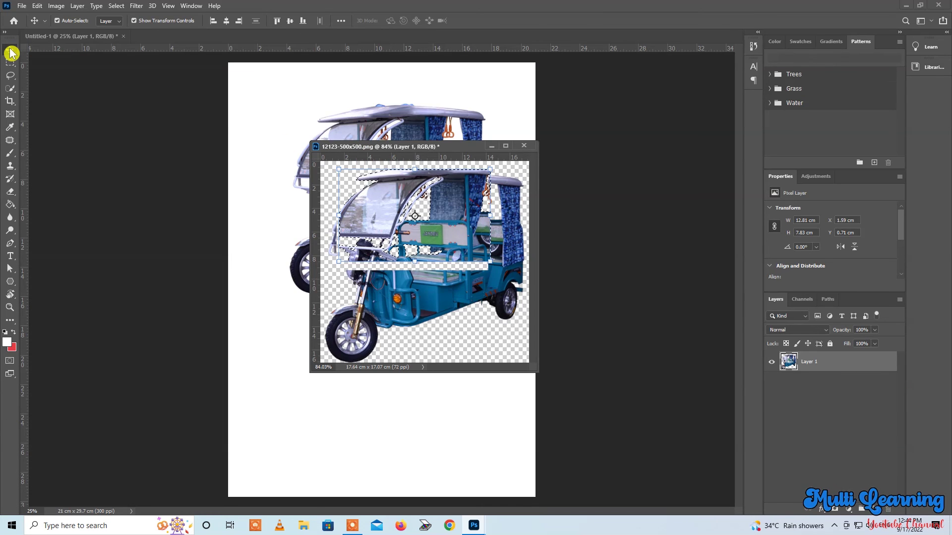
pyautogui.click(108, 99)
pyautogui.moveTo(378, 198); pyautogui.dragTo(266, 101)
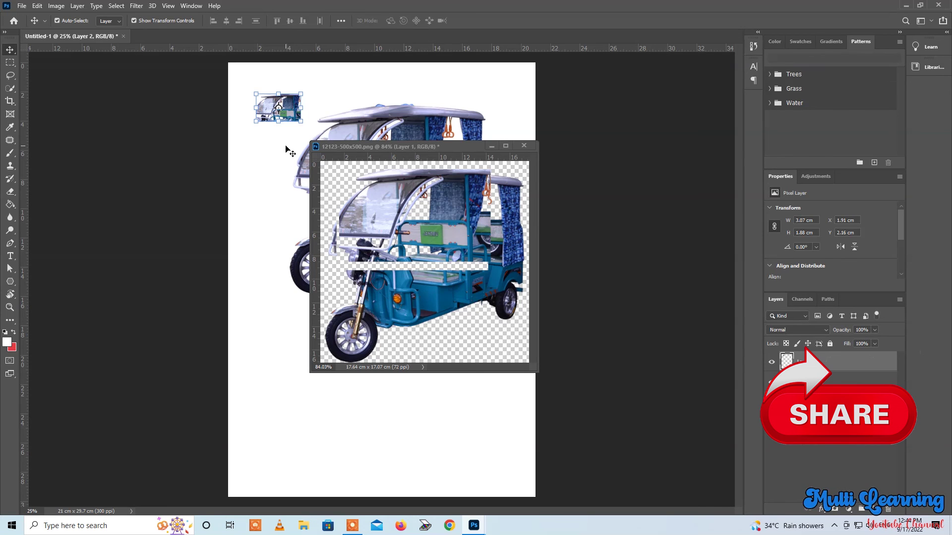
# Return to the floating 12123-500x500.png document and dock its window back beside Untitled-1, with the Rectangular Marquee tool active
pyautogui.click(436, 186)
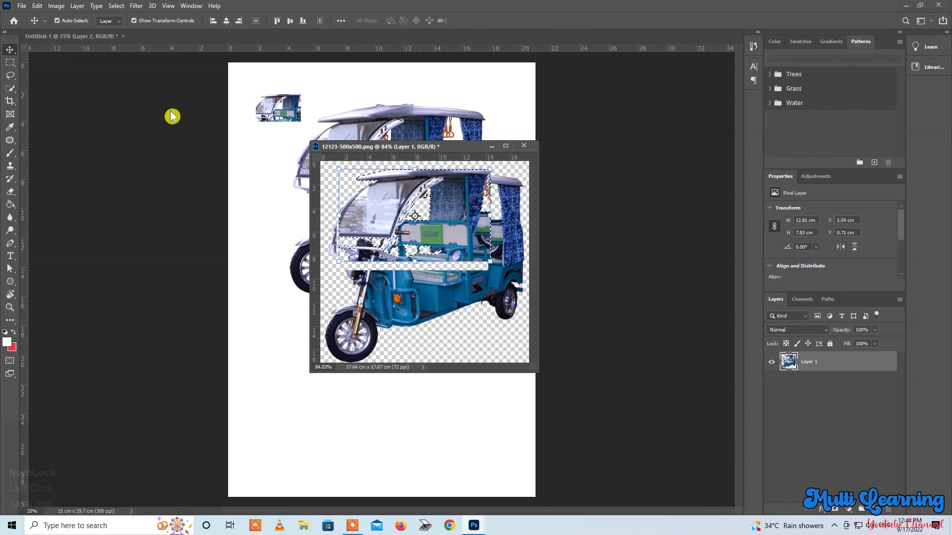
pyautogui.click(11, 63)
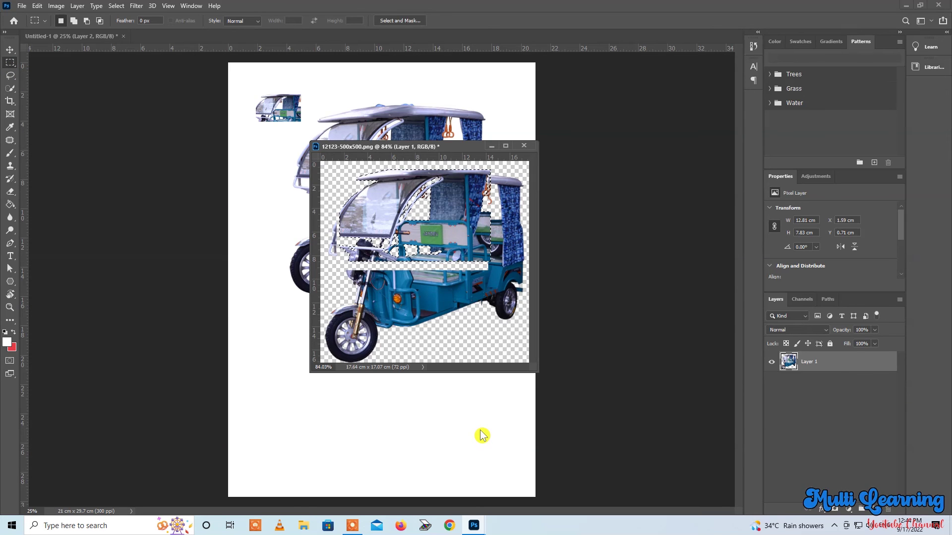
pyautogui.moveTo(379, 150); pyautogui.dragTo(255, 42)
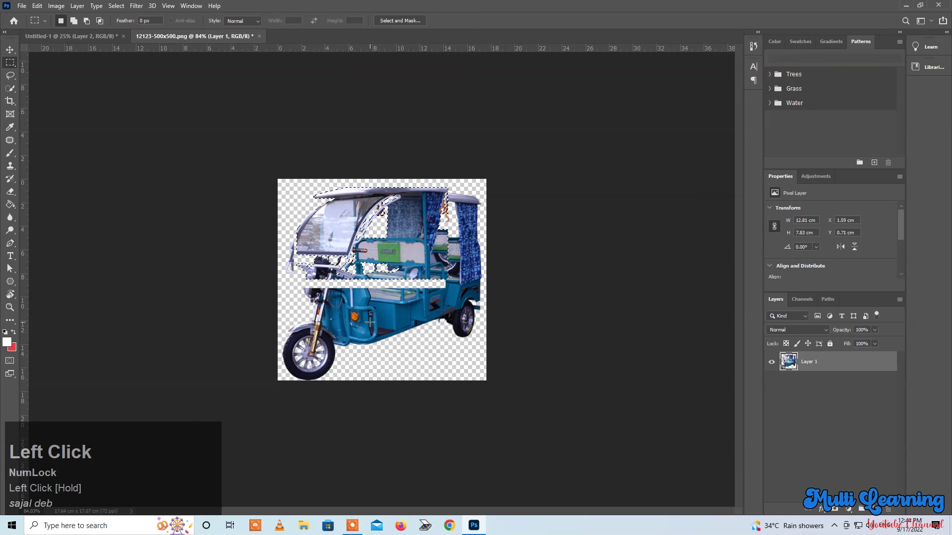
# Undo the shift of the selected rickshaw part in 12123-500x500.png and clear the rectangular selection
pyautogui.hotkey('ctrl', 'd')
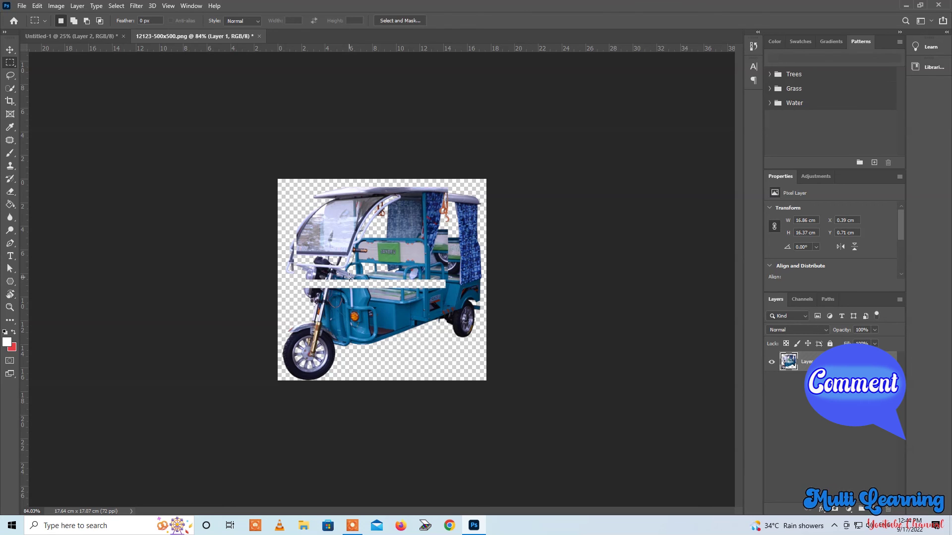
pyautogui.press('ctrl')
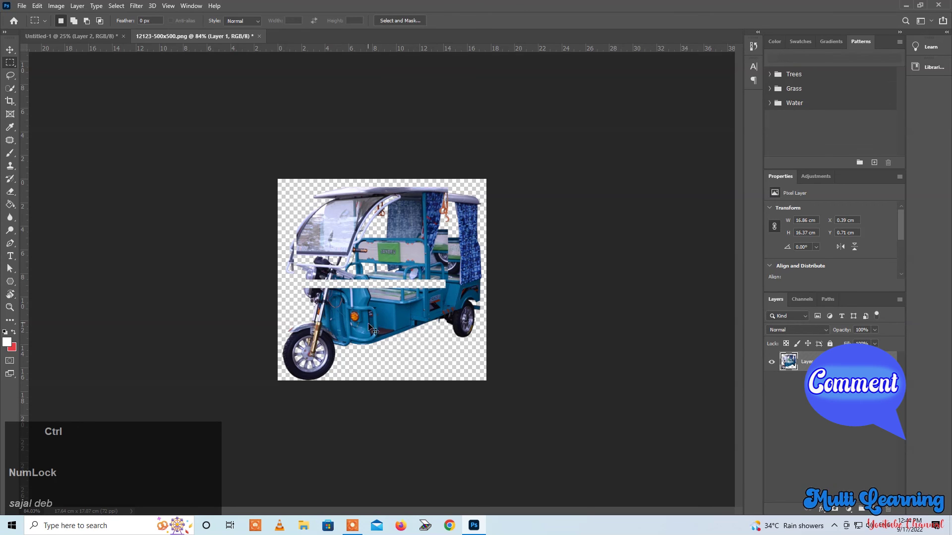
pyautogui.hotkey('ctrl', 'z')
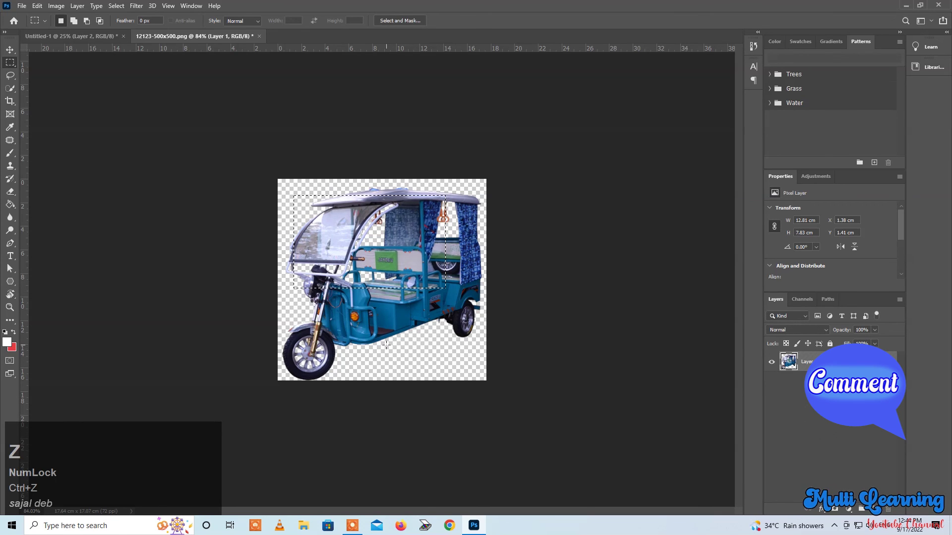
pyautogui.hotkey('ctrl', 'd')
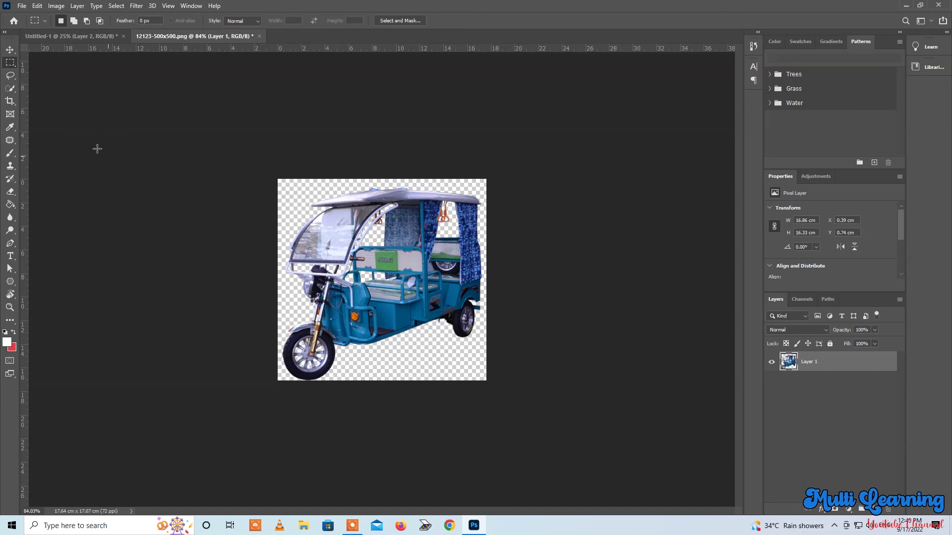
# Select an elliptical area about 12.9 by 7.1 cm across the rickshaw's body and try moving its contents down and slightly right
pyautogui.rightClick(10, 67)
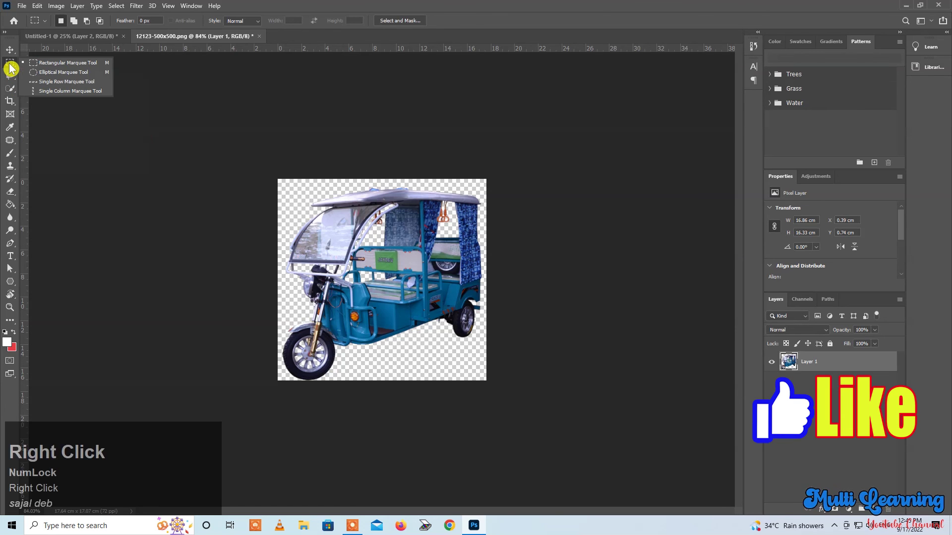
pyautogui.click(67, 73)
pyautogui.moveTo(300, 235); pyautogui.dragTo(442, 314)
pyautogui.click(10, 50)
pyautogui.moveTo(388, 245)
pyautogui.mouseDown()
pyautogui.moveTo(421, 223)
pyautogui.moveTo(396, 227)
pyautogui.moveTo(392, 250)
pyautogui.mouseUp()
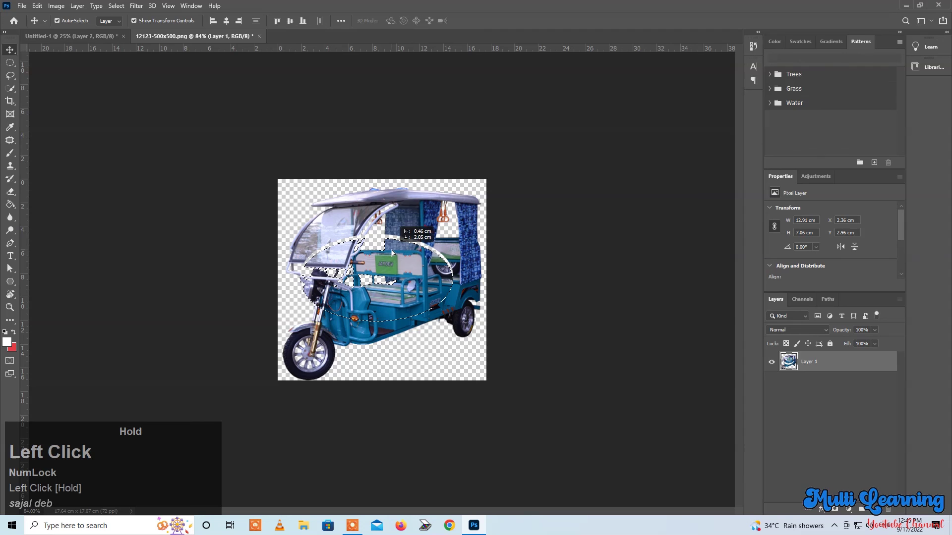
# Select a single-pixel row across the rickshaw's roof using the Single Row Marquee tool
pyautogui.click(9, 62)
pyautogui.click(71, 82)
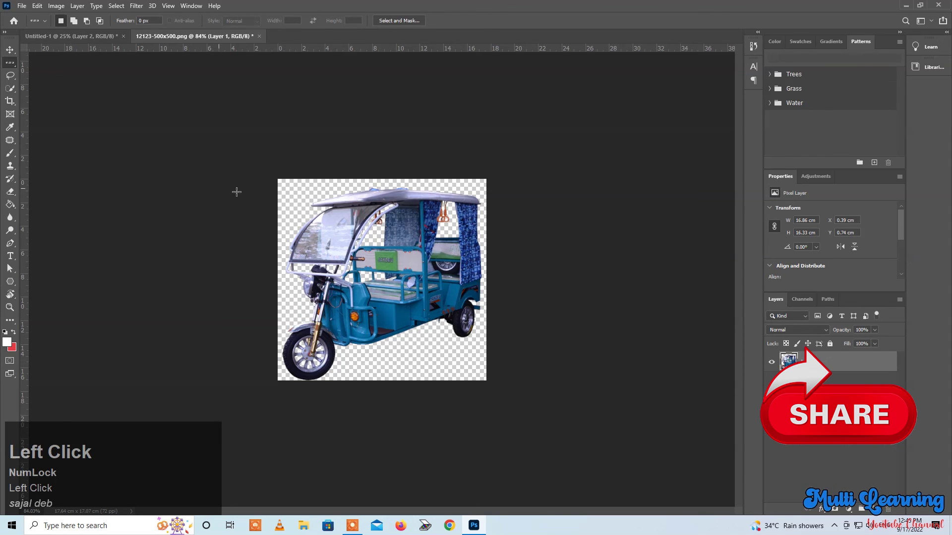
pyautogui.moveTo(268, 199); pyautogui.dragTo(275, 199)
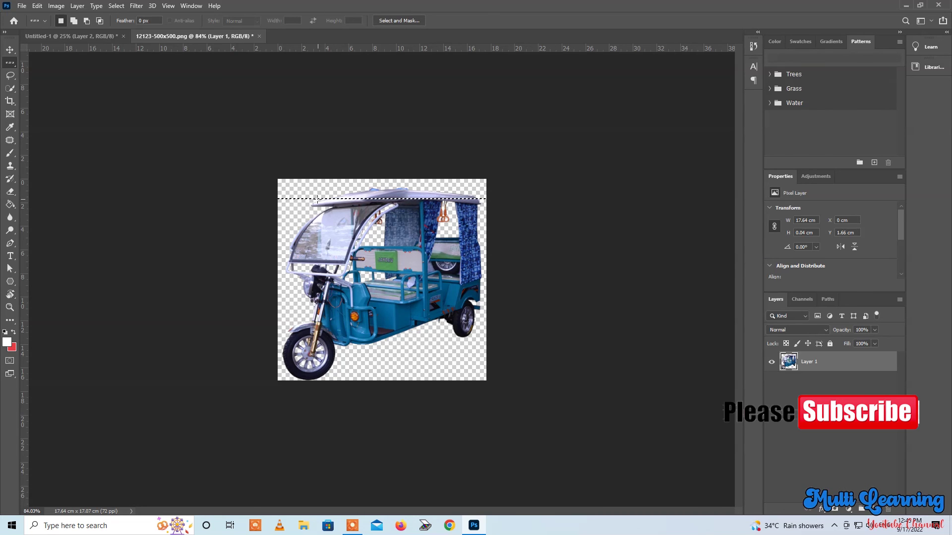
# Select a single-pixel column through the rickshaw's front wheel, and clear that selection with the Rectangular Marquee tool active
pyautogui.rightClick(10, 64)
pyautogui.click(44, 91)
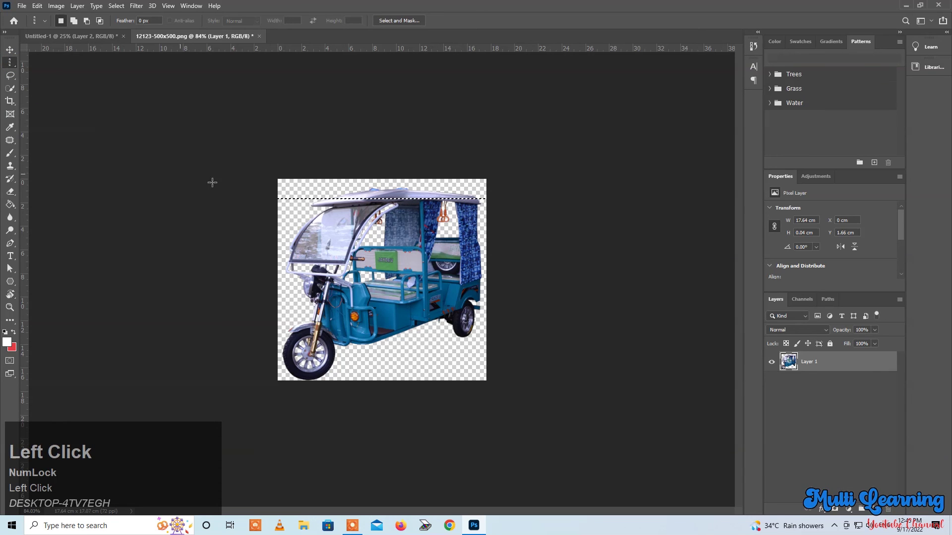
pyautogui.click(304, 168)
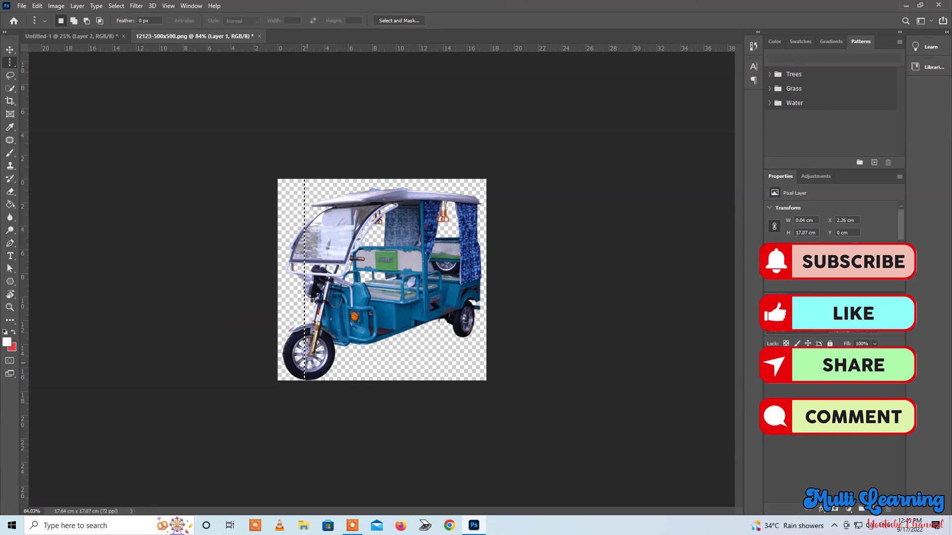
pyautogui.rightClick(11, 64)
pyautogui.click(38, 64)
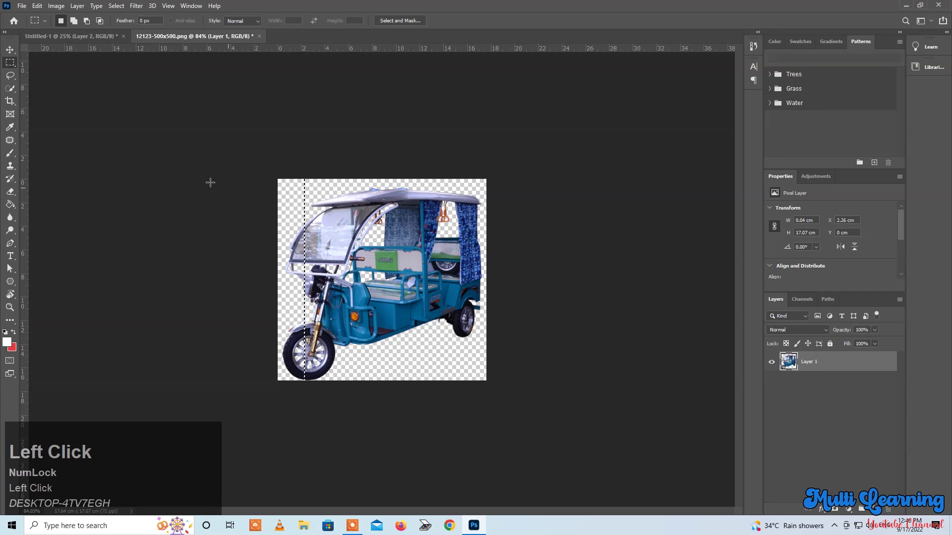
pyautogui.press('ctrl')
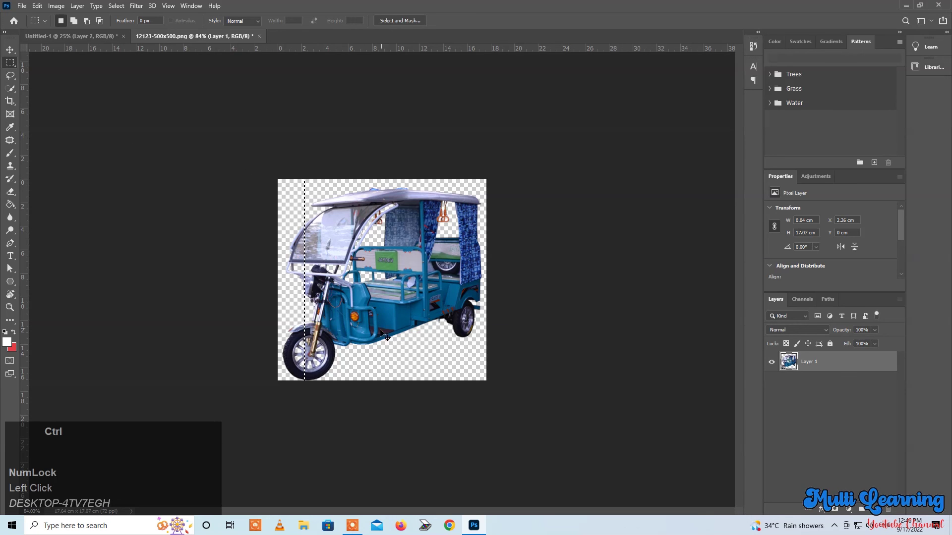
pyautogui.hotkey('ctrl', 'd')
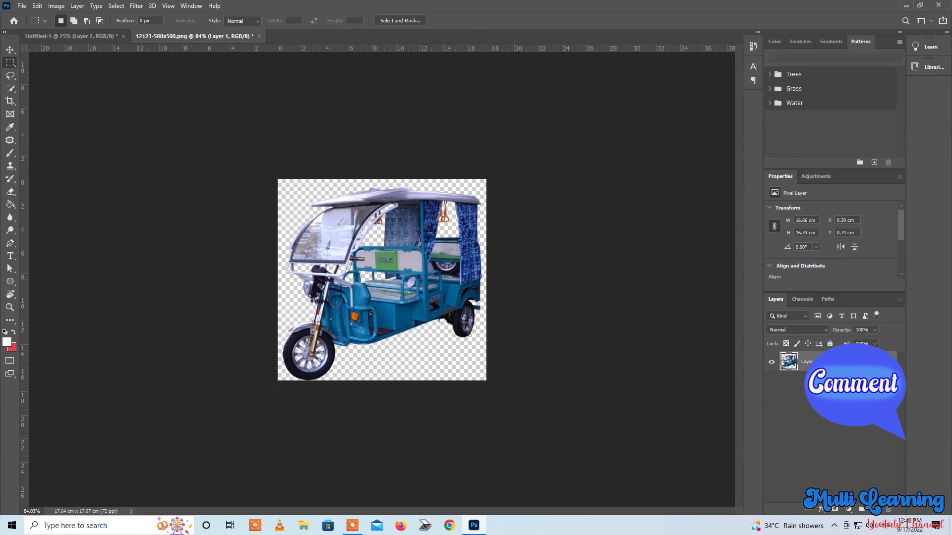
# Trace a freehand Lasso selection about 14.8 by 4.8 cm along the rickshaw's roof and windshield edge, and clear it
pyautogui.click(13, 79)
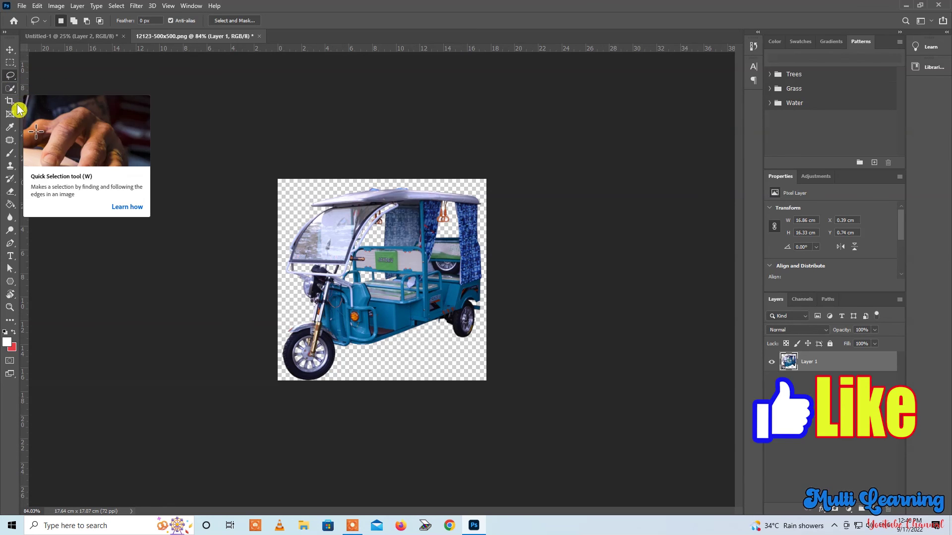
pyautogui.rightClick(11, 76)
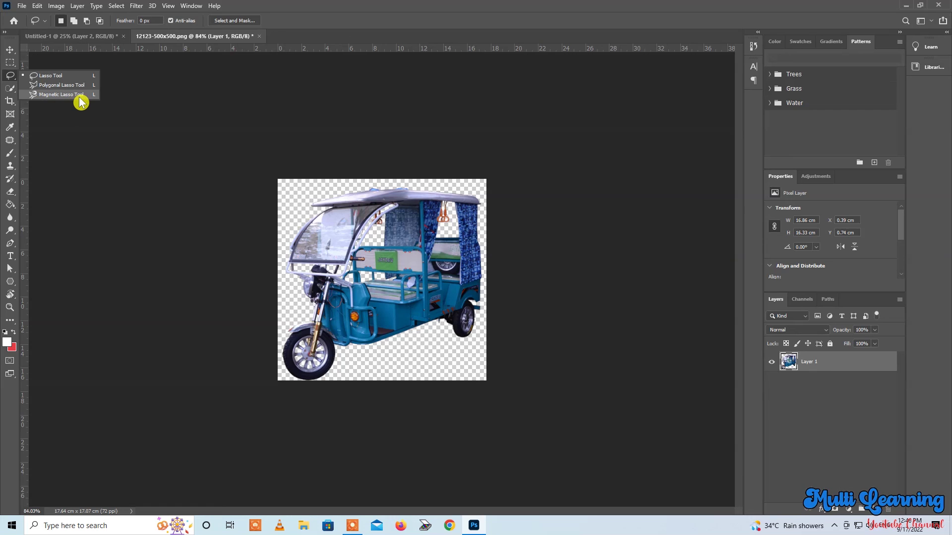
pyautogui.click(50, 77)
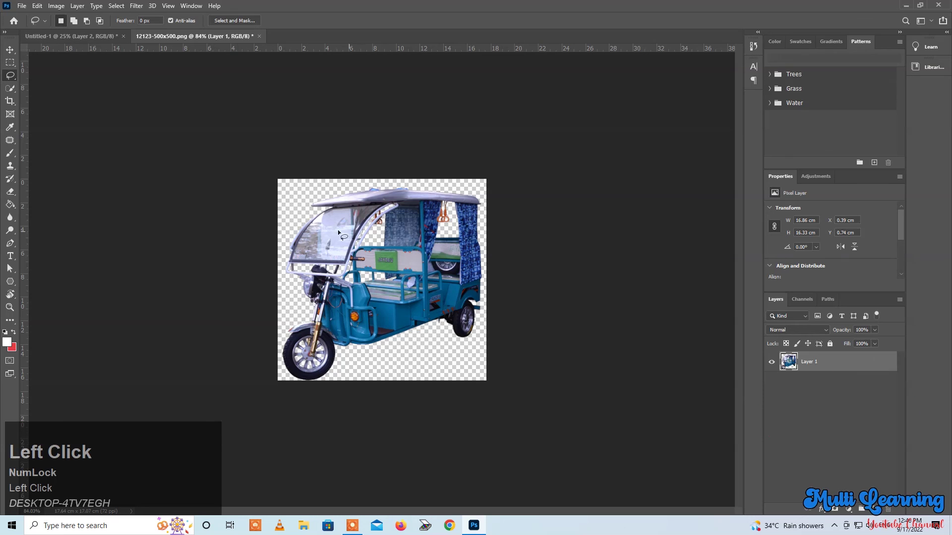
pyautogui.press('alt')
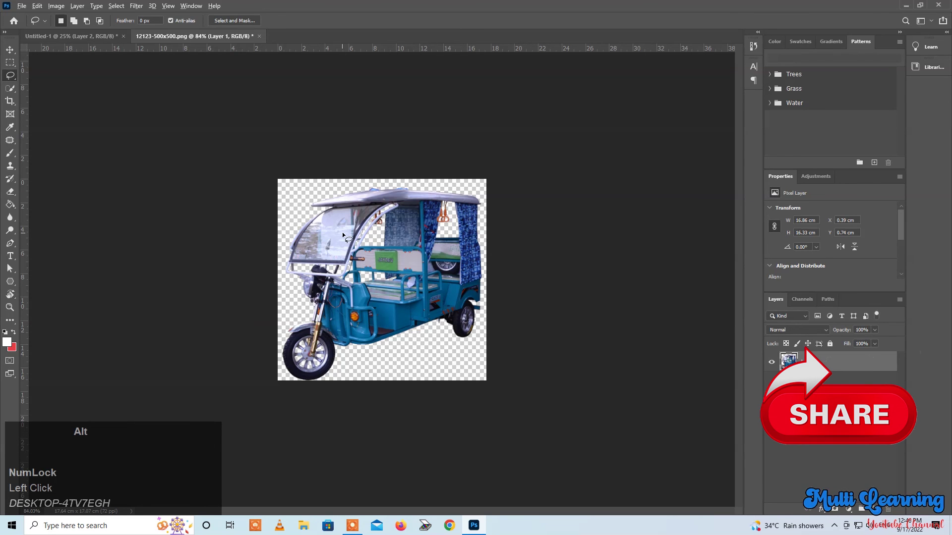
pyautogui.scroll(3, 342, 232)
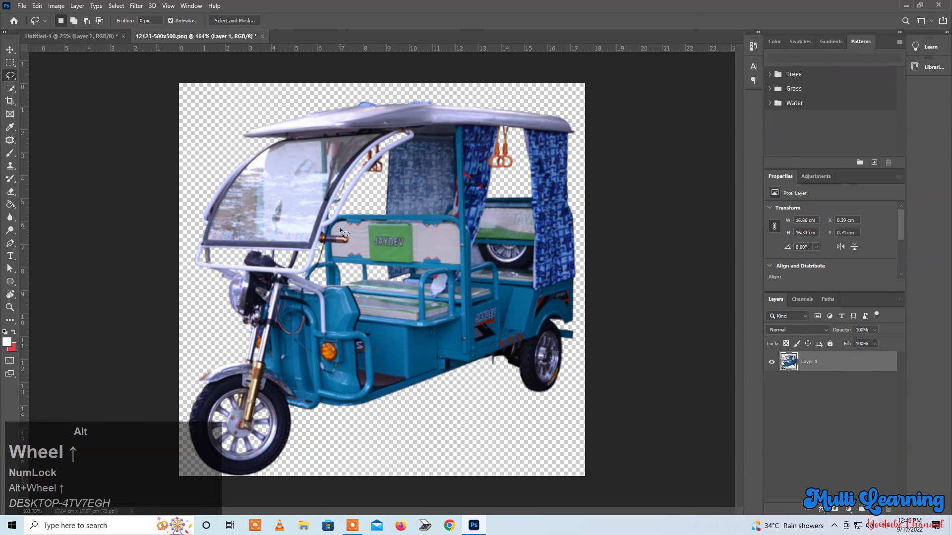
pyautogui.scroll(1, 340, 229)
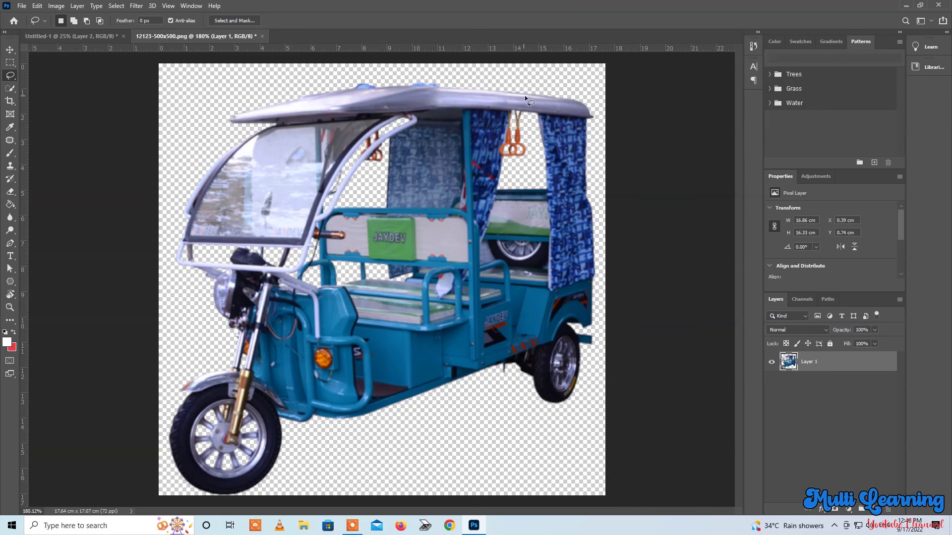
pyautogui.moveTo(550, 98); pyautogui.dragTo(492, 88)
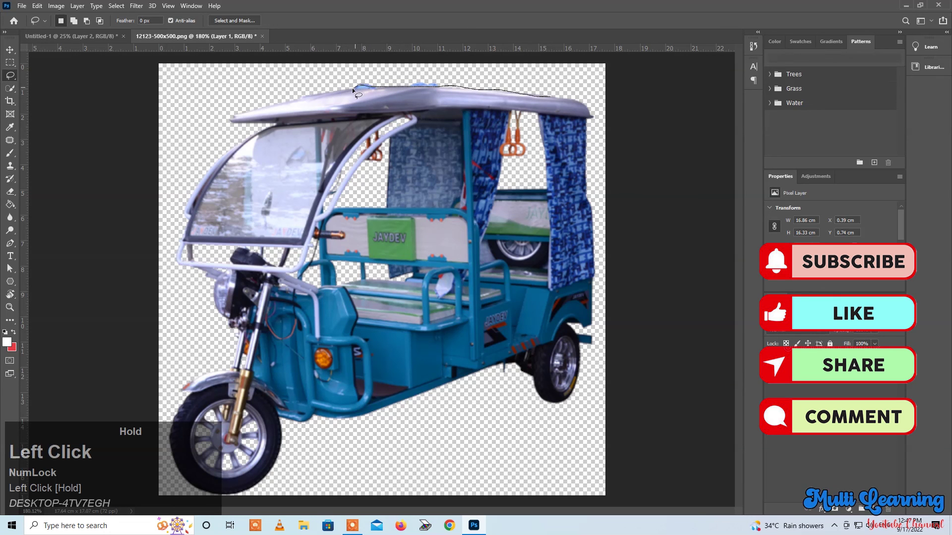
pyautogui.moveTo(340, 92); pyautogui.dragTo(317, 97)
pyautogui.moveTo(240, 116)
pyautogui.mouseDown()
pyautogui.moveTo(228, 119)
pyautogui.moveTo(273, 121)
pyautogui.mouseUp()
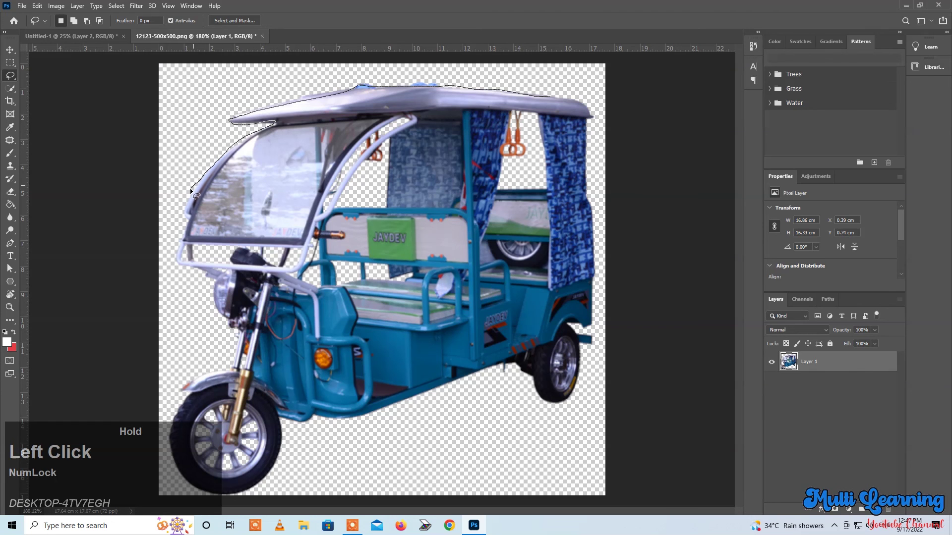
pyautogui.moveTo(176, 202); pyautogui.dragTo(176, 204)
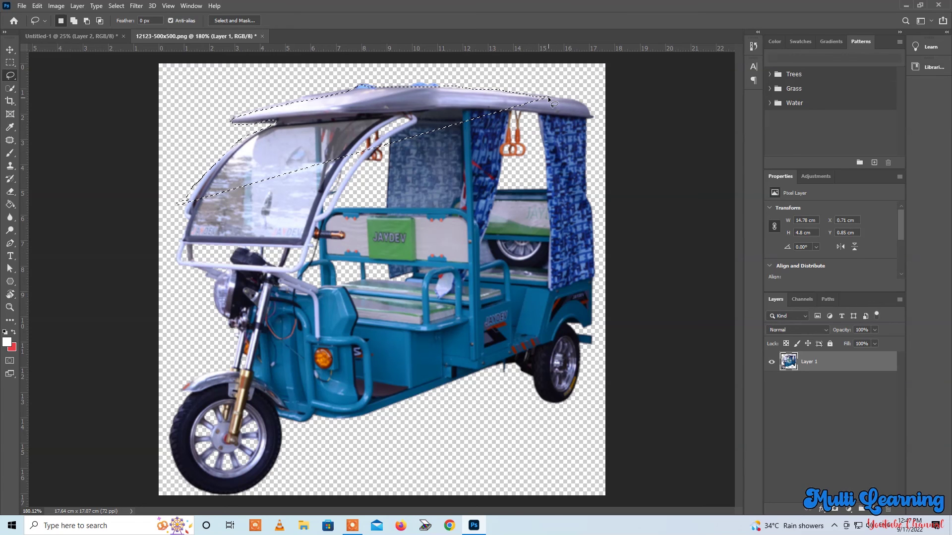
pyautogui.hotkey('ctrl', 'd')
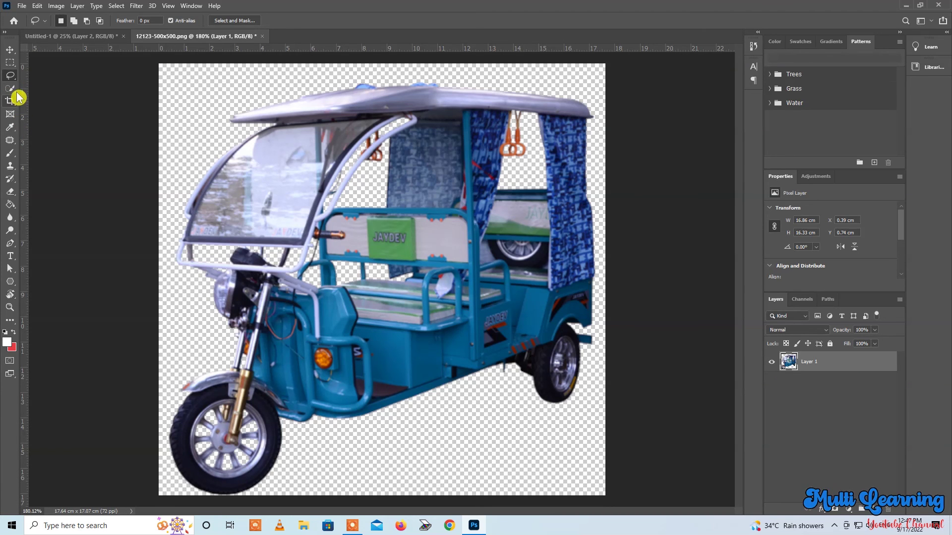
# Outline the rickshaw's roof with the Polygonal Lasso tool as a closed selection about 14.7 by 2 cm
pyautogui.rightClick(10, 75)
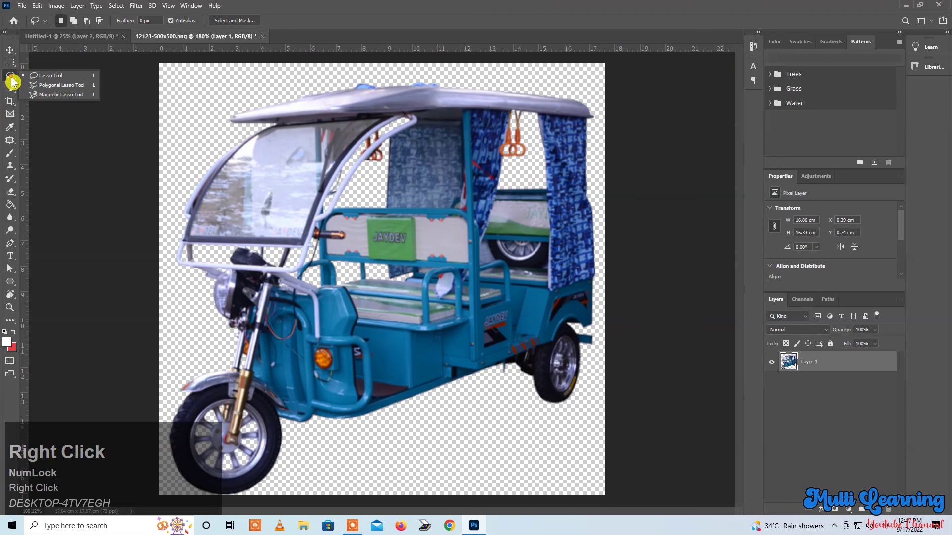
pyautogui.click(43, 86)
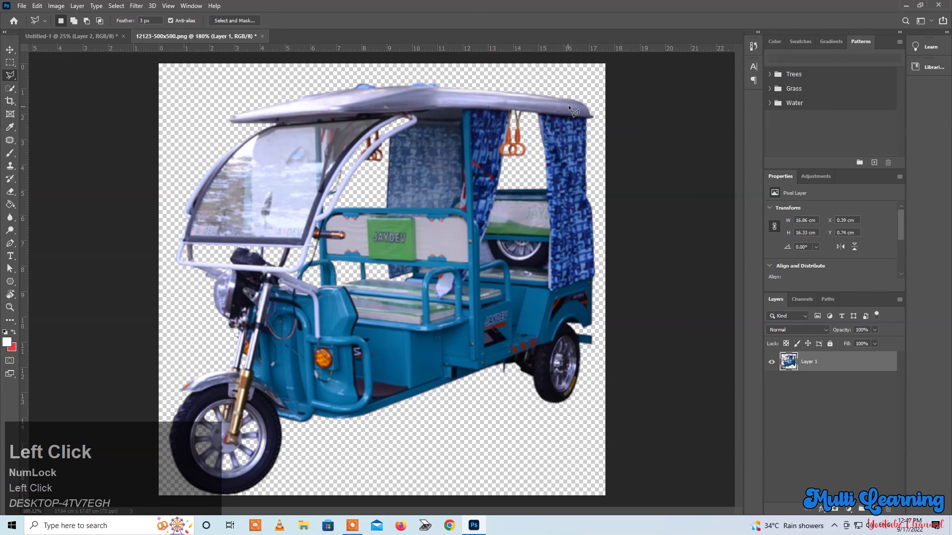
pyautogui.click(592, 115)
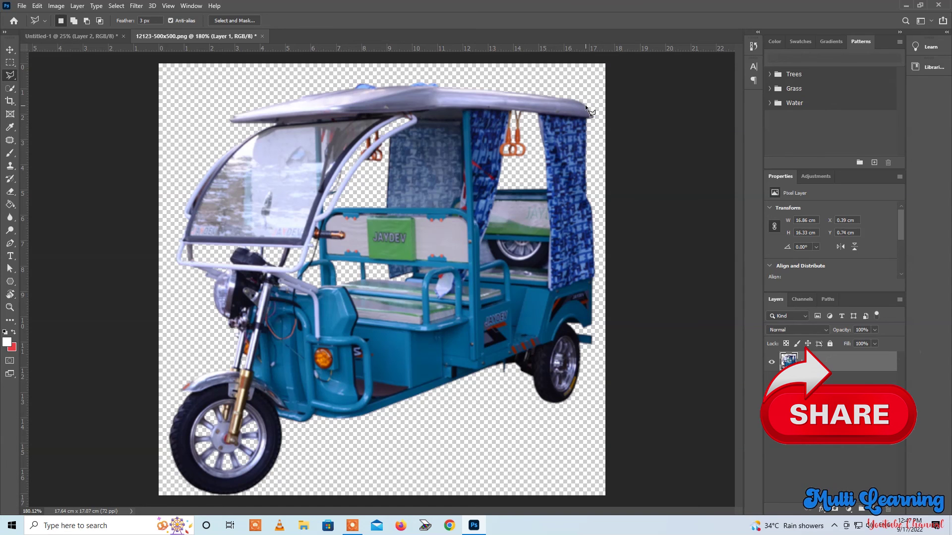
pyautogui.click(586, 106)
pyautogui.click(554, 96)
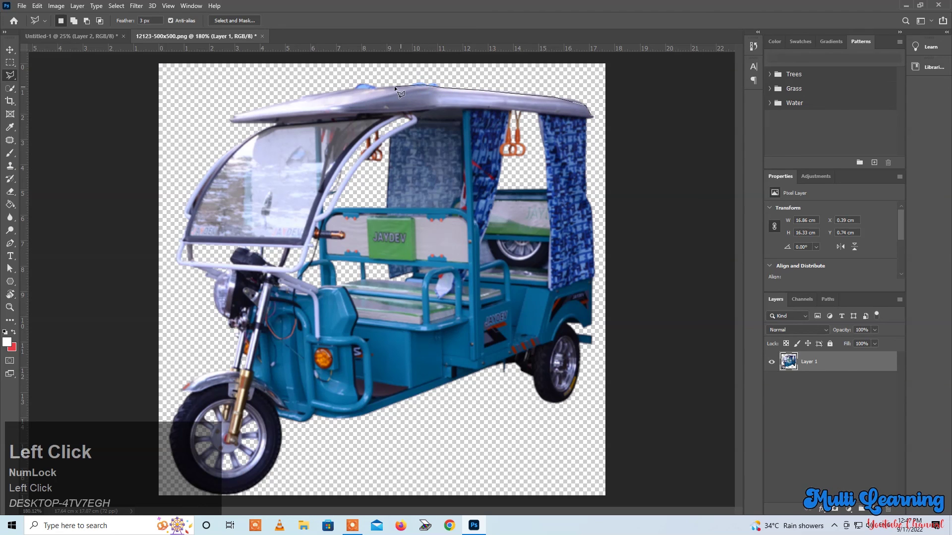
pyautogui.click(360, 87)
pyautogui.click(231, 120)
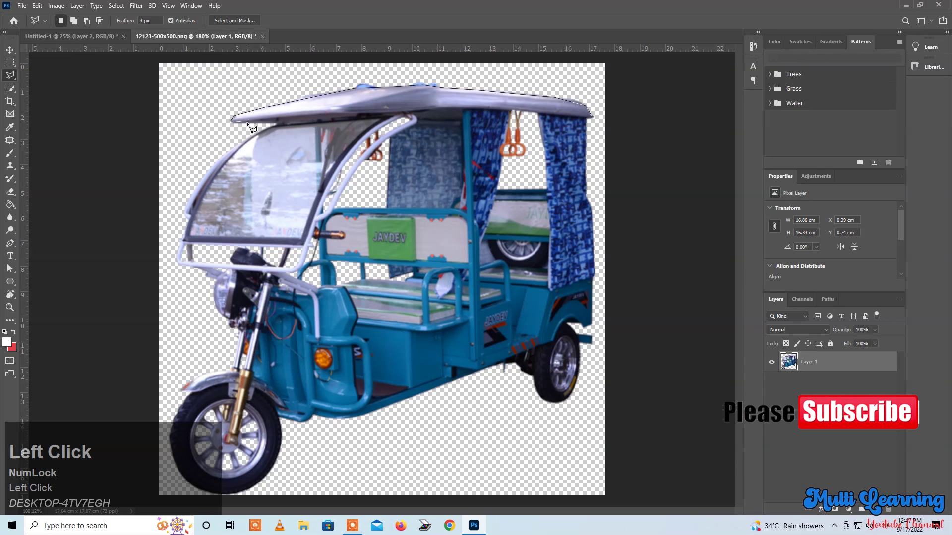
pyautogui.doubleClick(279, 121)
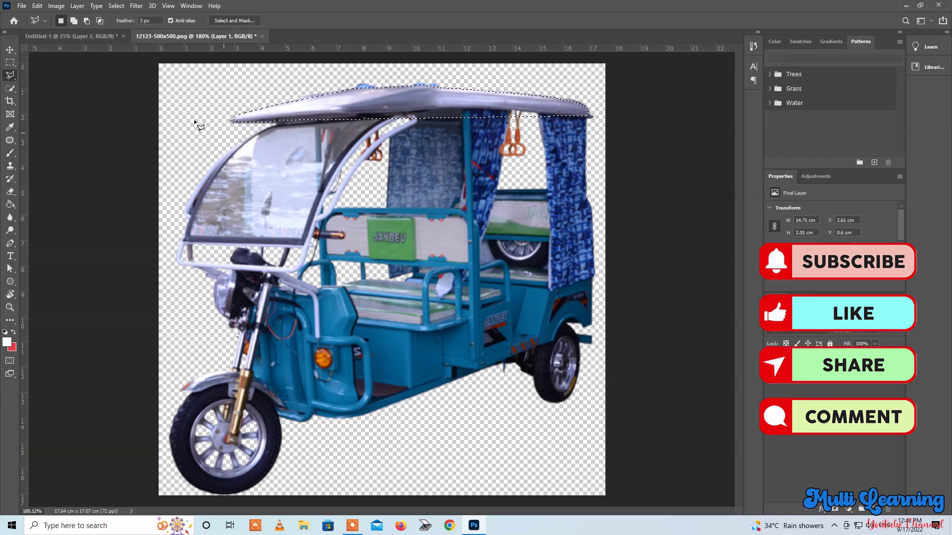
# Start a Magnetic Lasso outline at the roof's rear corner and trace the roof's upper edge round to the windshield's top
pyautogui.rightClick(10, 76)
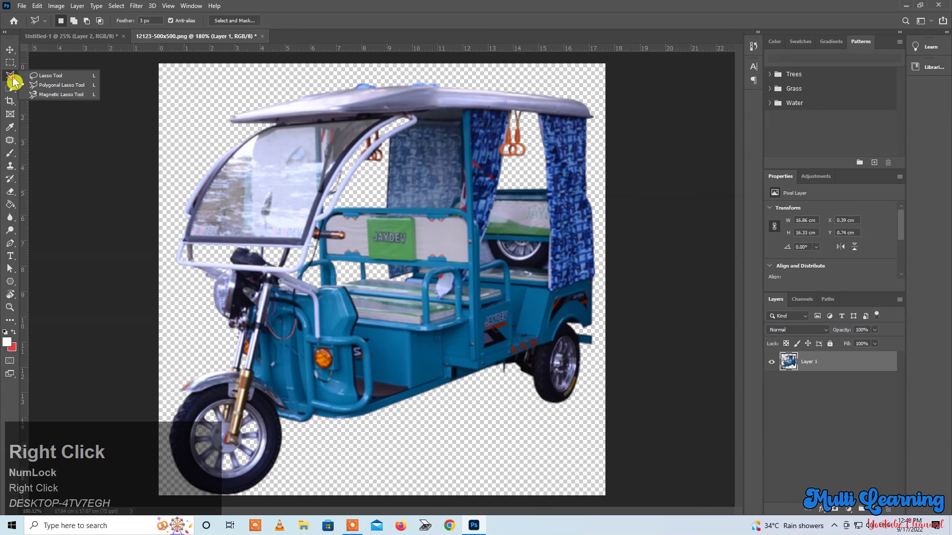
pyautogui.click(71, 101)
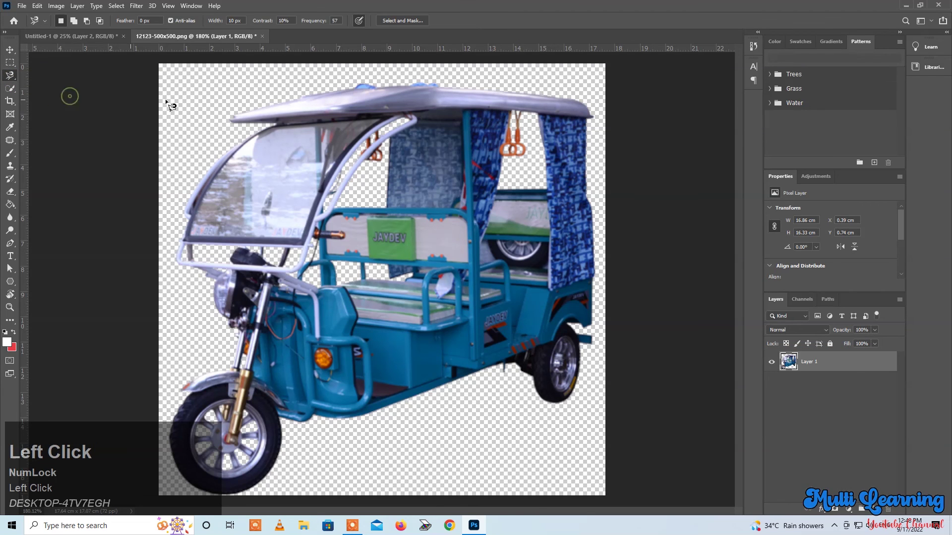
pyautogui.click(589, 117)
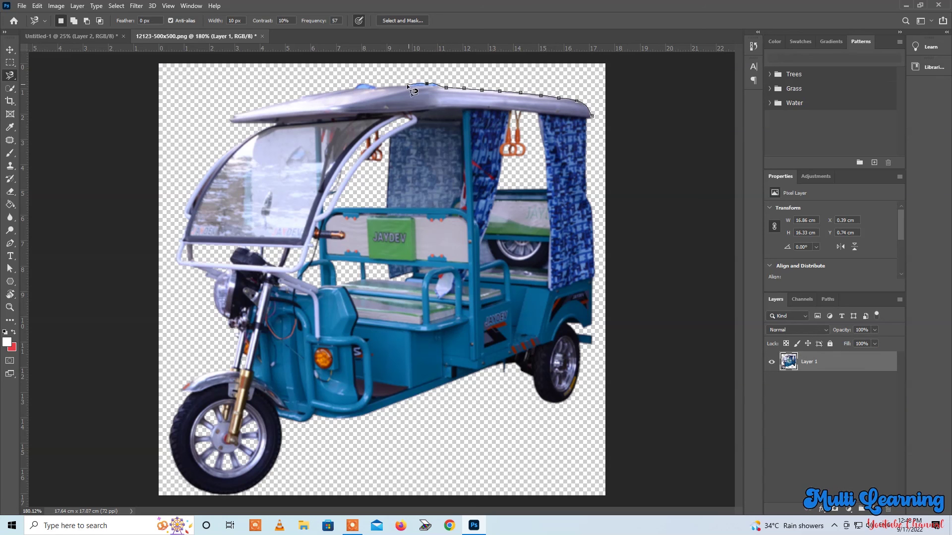
pyautogui.click(359, 85)
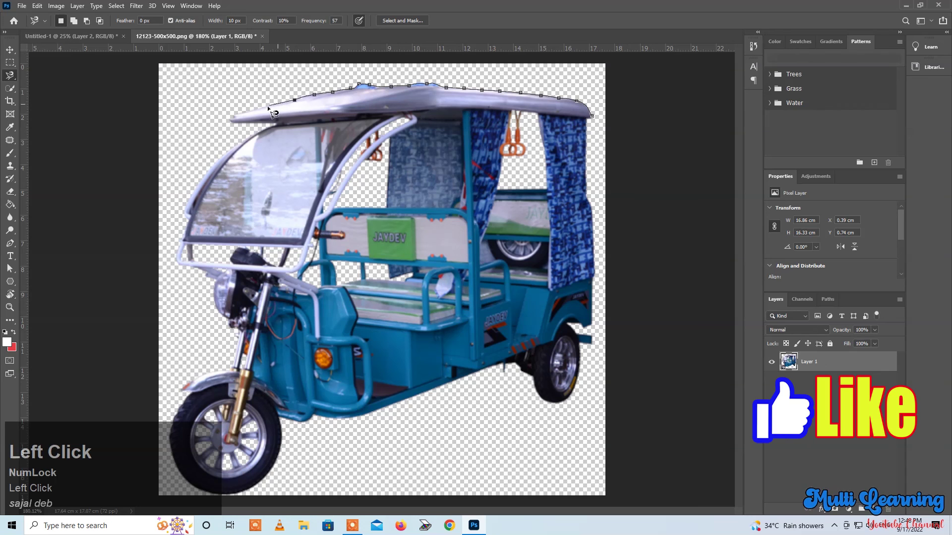
pyautogui.click(231, 121)
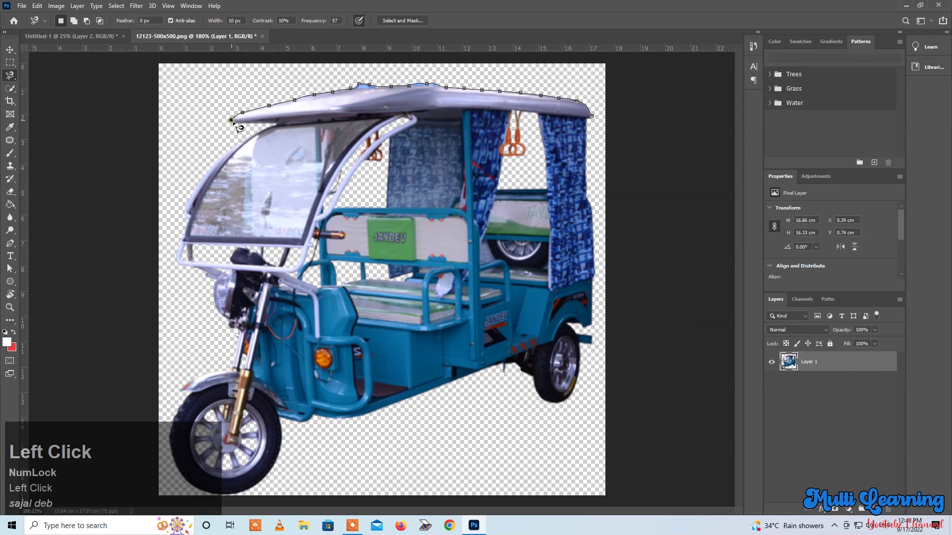
pyautogui.click(275, 121)
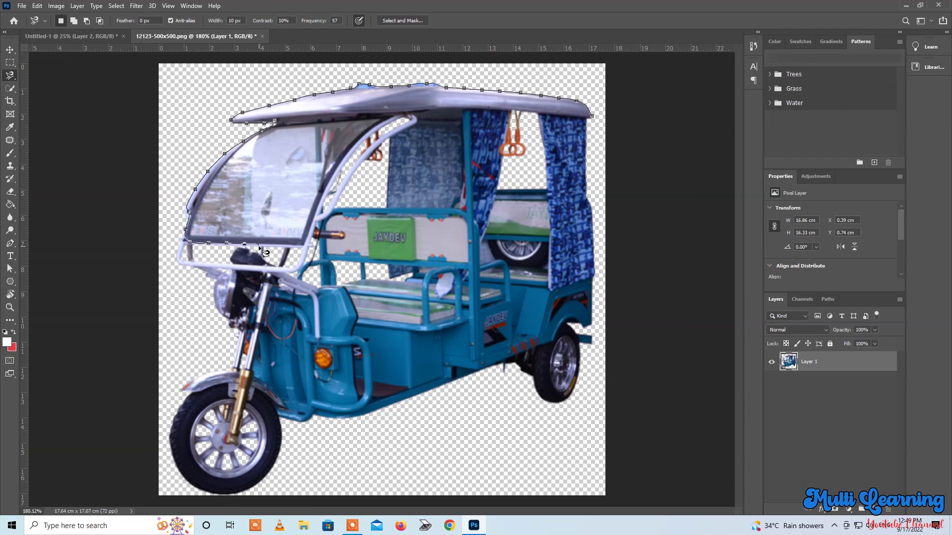
# Continue the outline past the windshield, across the seats with straight segments and up the rear curtain, closing a selection about 16.1 by 9.4 cm
pyautogui.press('alt')
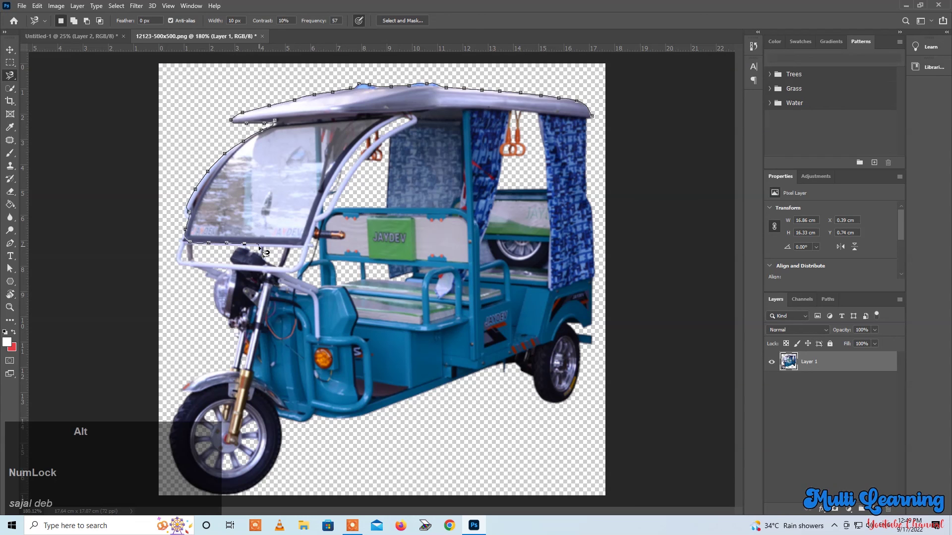
pyautogui.click(289, 246)
pyautogui.click(304, 245)
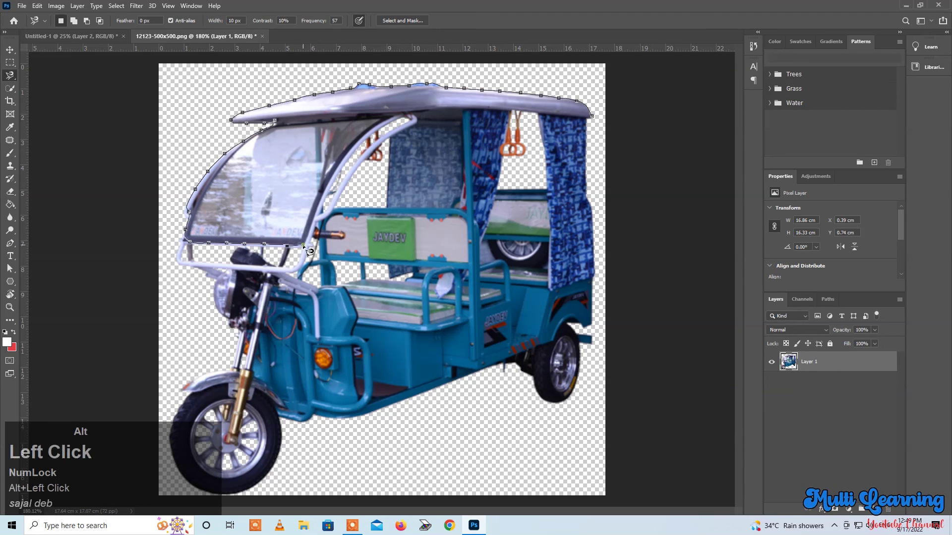
pyautogui.keyDown('alt'); pyautogui.click(315, 215); pyautogui.keyUp('alt')
pyautogui.keyDown('alt'); pyautogui.click(352, 164); pyautogui.keyUp('alt')
pyautogui.keyDown('alt'); pyautogui.click(470, 188); pyautogui.keyUp('alt')
pyautogui.keyDown('alt'); pyautogui.click(467, 252); pyautogui.keyUp('alt')
pyautogui.keyDown('alt'); pyautogui.click(489, 319); pyautogui.keyUp('alt')
pyautogui.keyDown('alt'); pyautogui.click(529, 275); pyautogui.keyUp('alt')
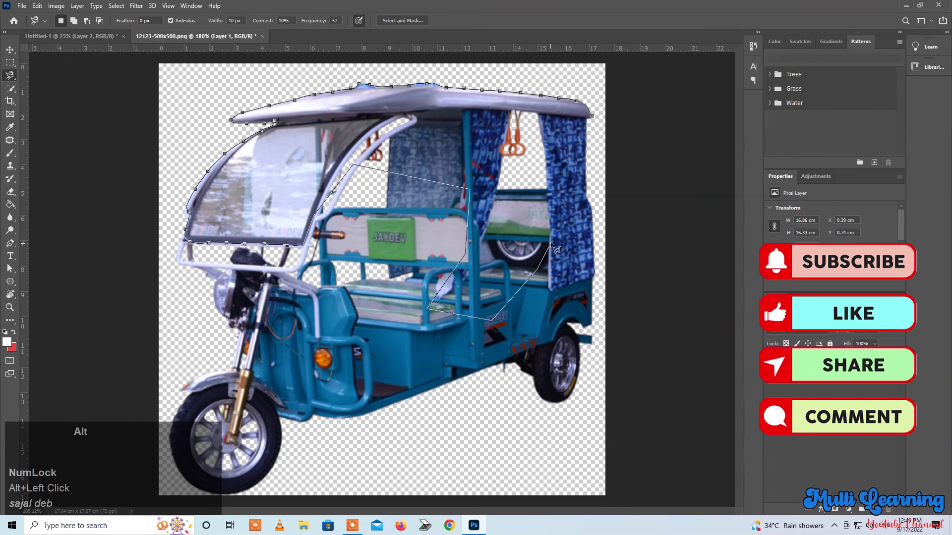
pyautogui.click(549, 242)
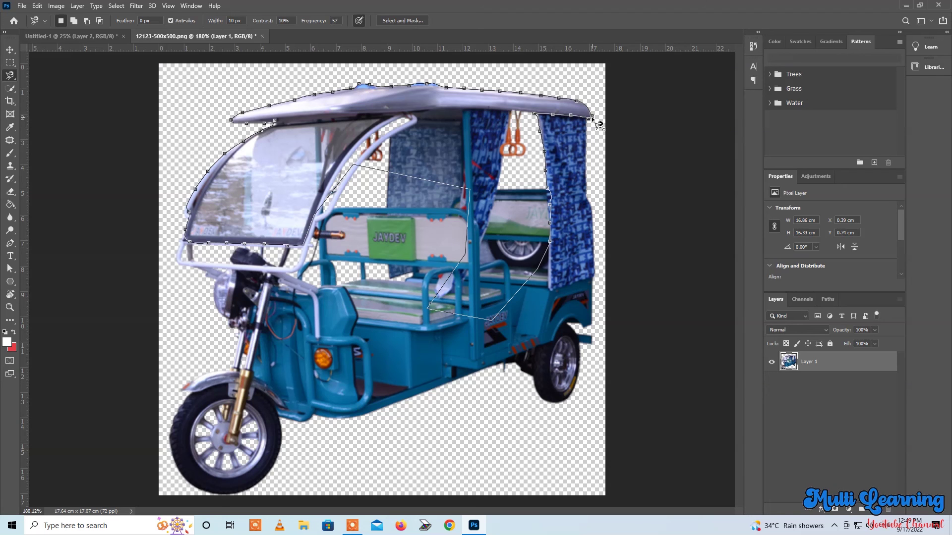
pyautogui.click(596, 124)
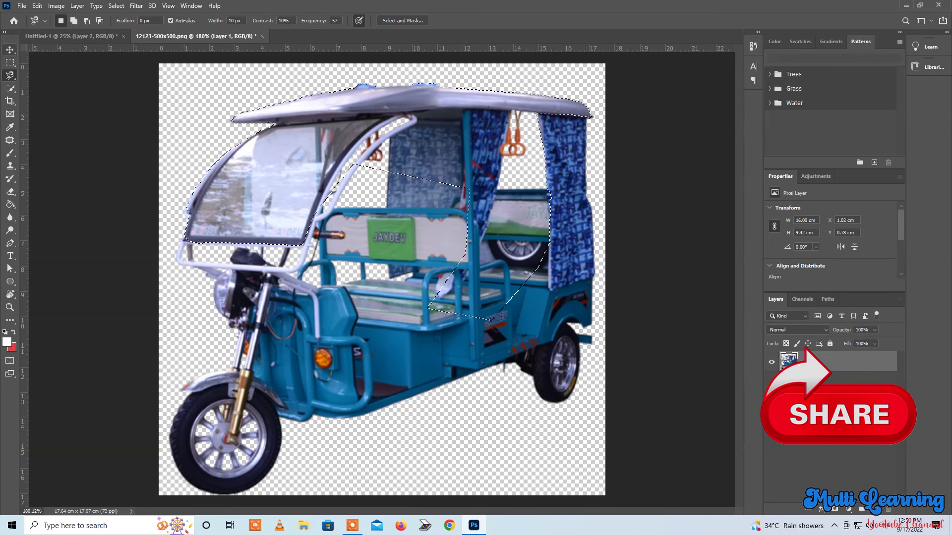
# Clear the Magnetic Lasso selection and select the roof's front tip with the Quick Selection tool, about 1.2 by 0.4 cm
pyautogui.rightClick(12, 77)
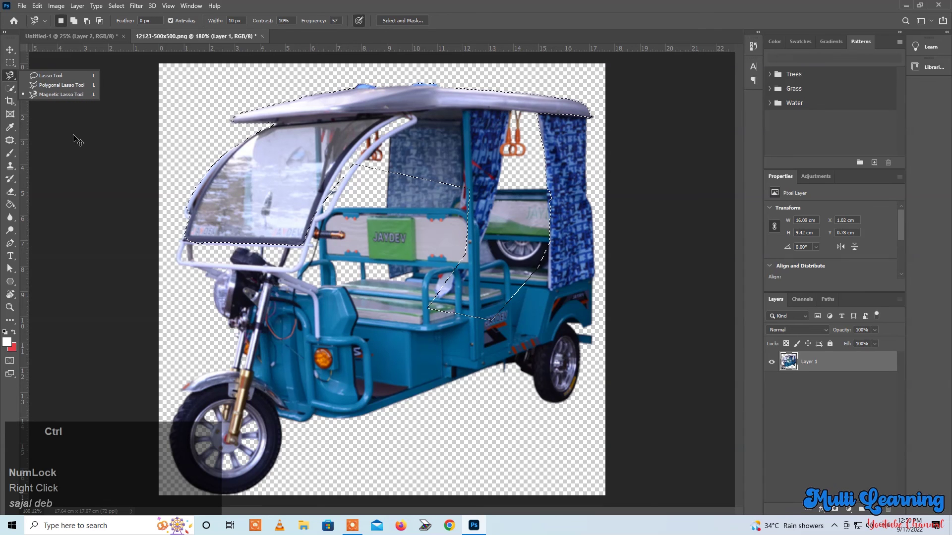
pyautogui.hotkey('ctrl', 'd')
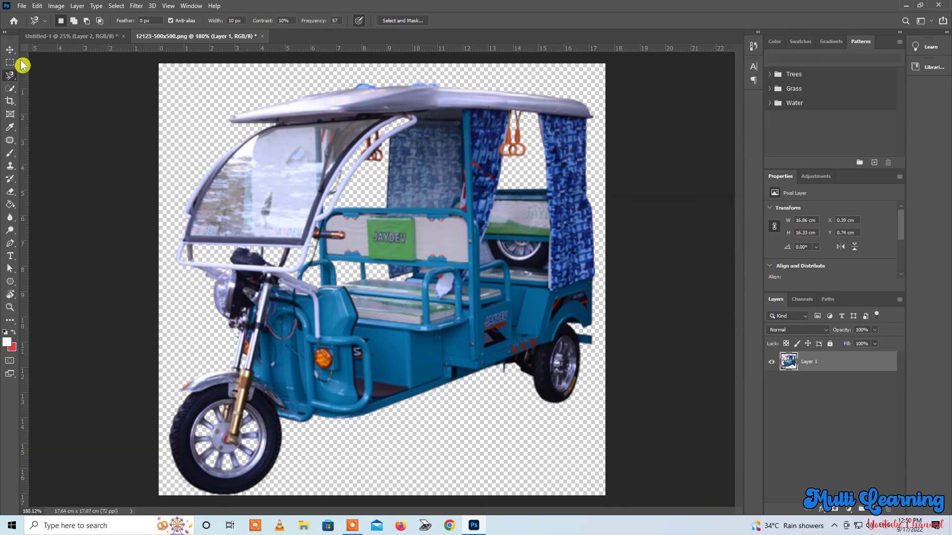
pyautogui.rightClick(11, 94)
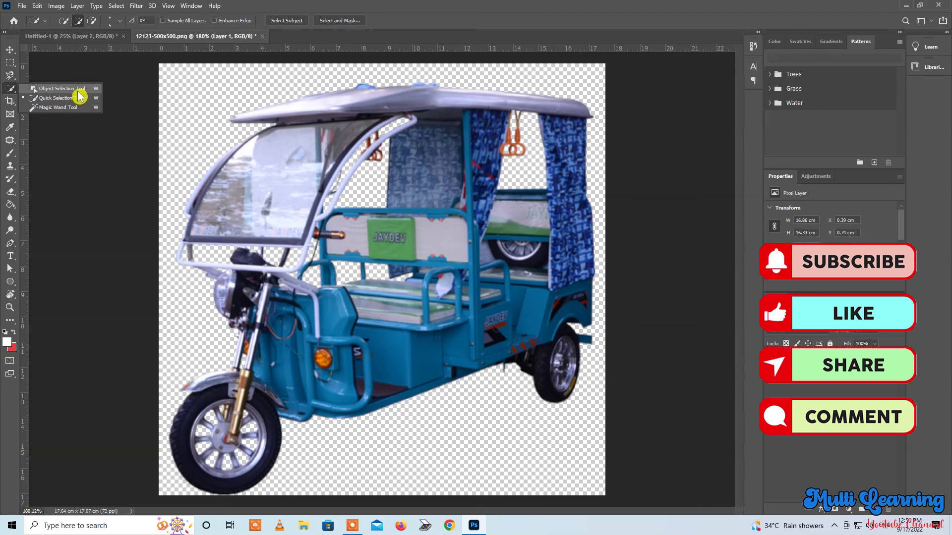
pyautogui.click(52, 98)
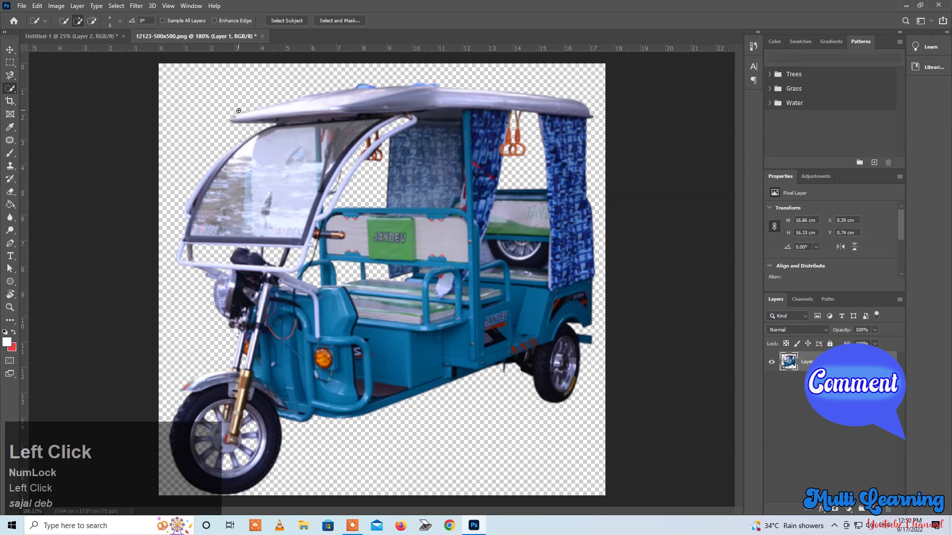
pyautogui.moveTo(240, 119); pyautogui.dragTo(250, 116)
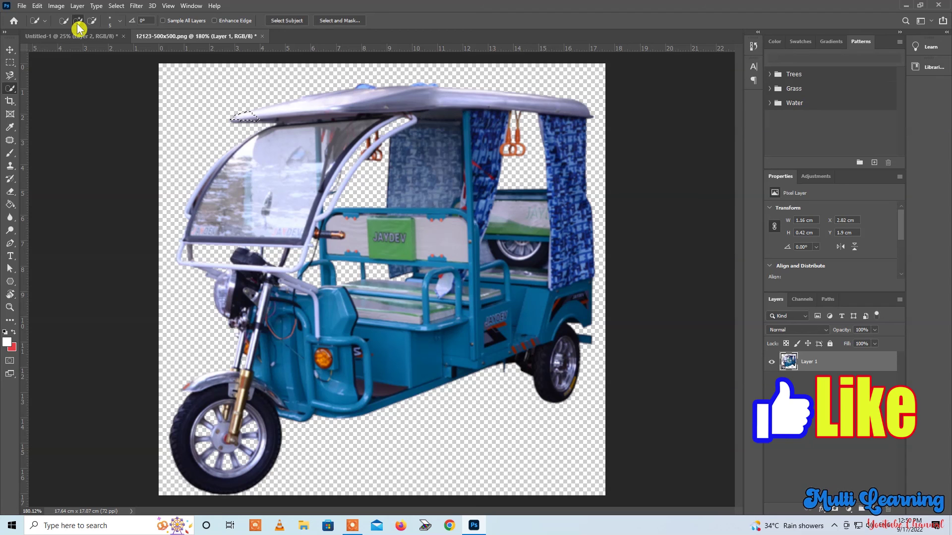
pyautogui.press('ctrl')
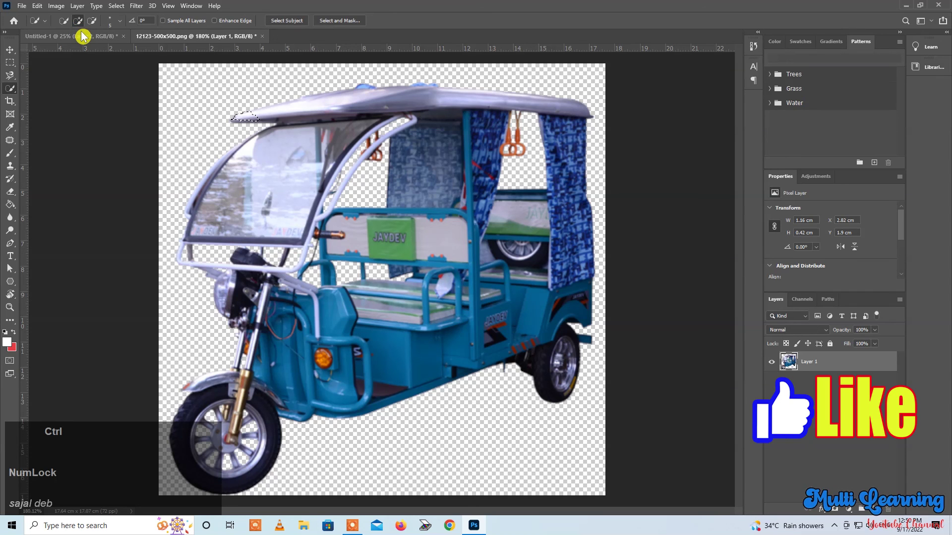
pyautogui.hotkey('ctrl', '2')
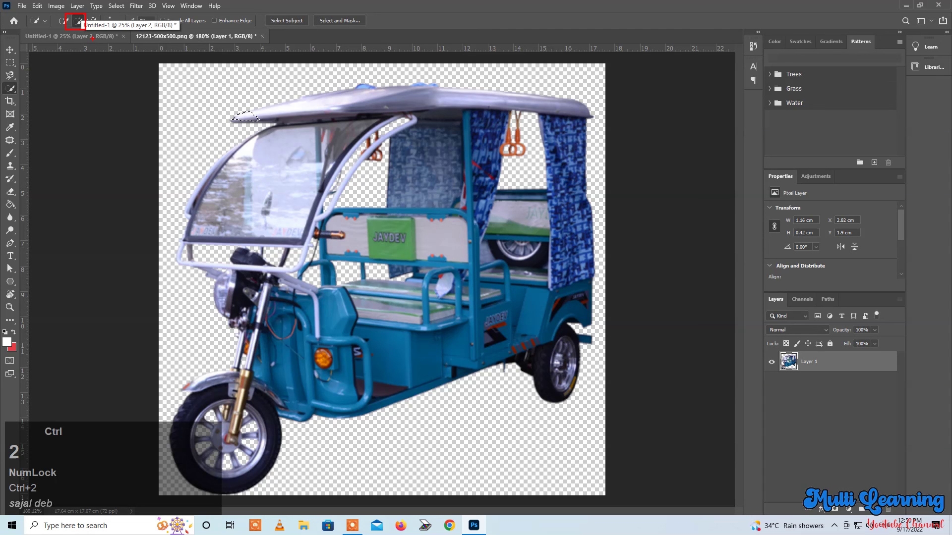
pyautogui.keyDown('ctrl'); pyautogui.click(92, 38); pyautogui.keyUp('ctrl')
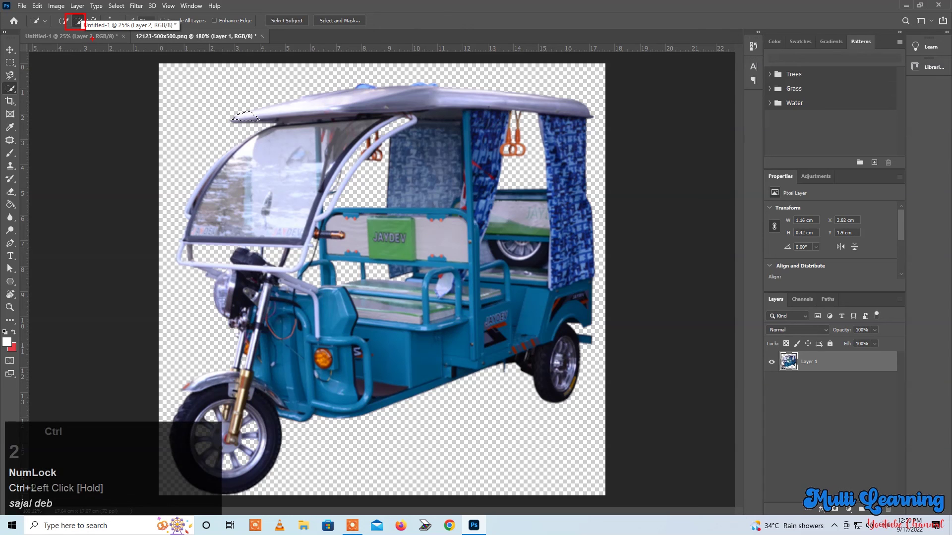
pyautogui.press('Escape')
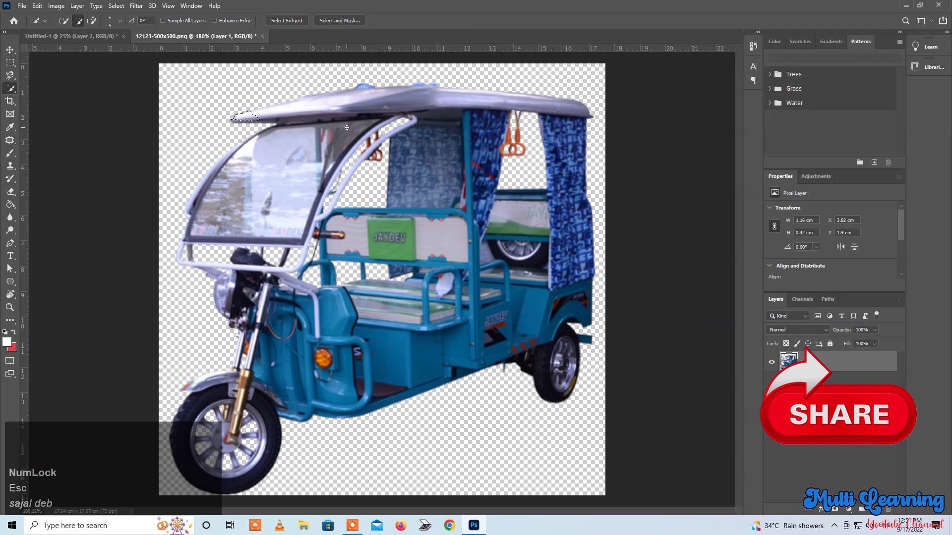
# Extend the quick selection across the whole roof and subtract the blue bumps on top and the curtain area below it
pyautogui.moveTo(254, 114)
pyautogui.mouseDown()
pyautogui.moveTo(311, 104)
pyautogui.moveTo(575, 107)
pyautogui.moveTo(559, 110)
pyautogui.mouseUp()
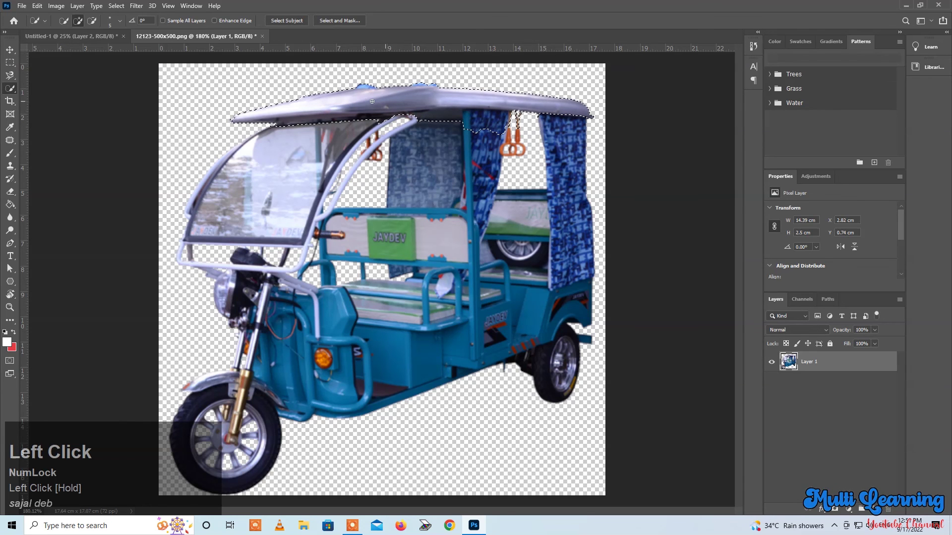
pyautogui.click(91, 21)
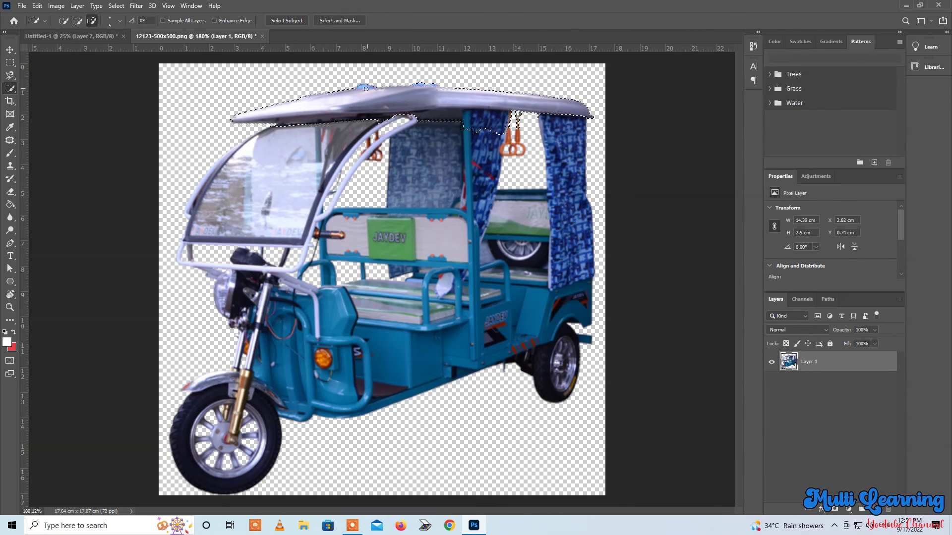
pyautogui.moveTo(360, 85); pyautogui.dragTo(379, 84)
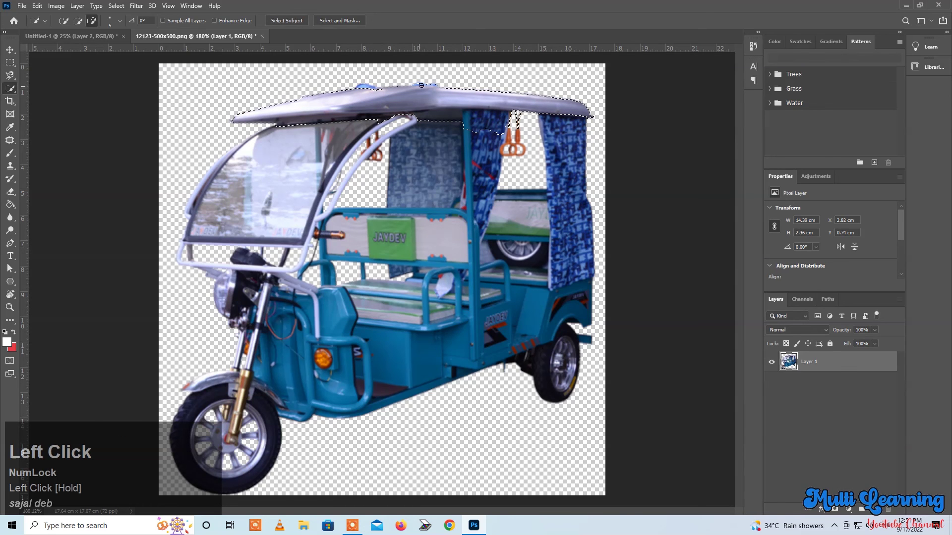
pyautogui.click(416, 82)
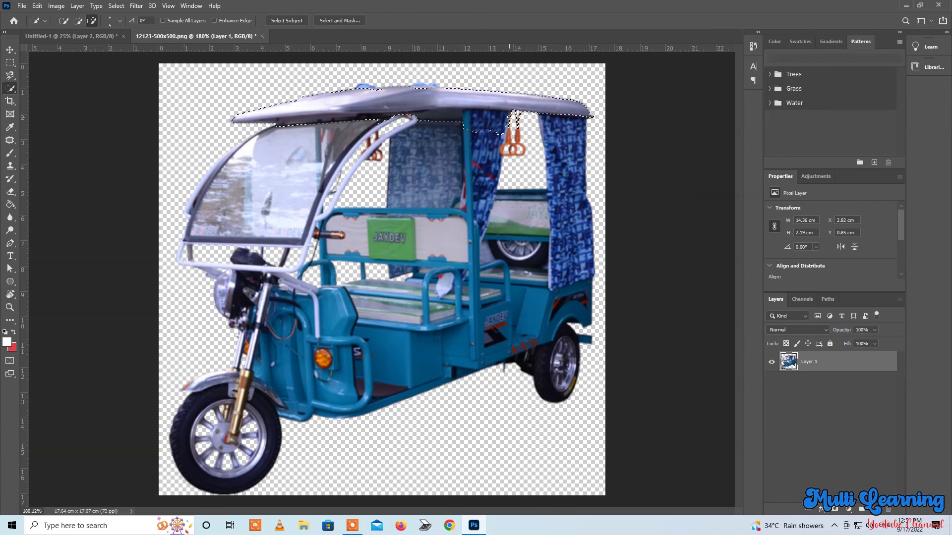
pyautogui.click(501, 117)
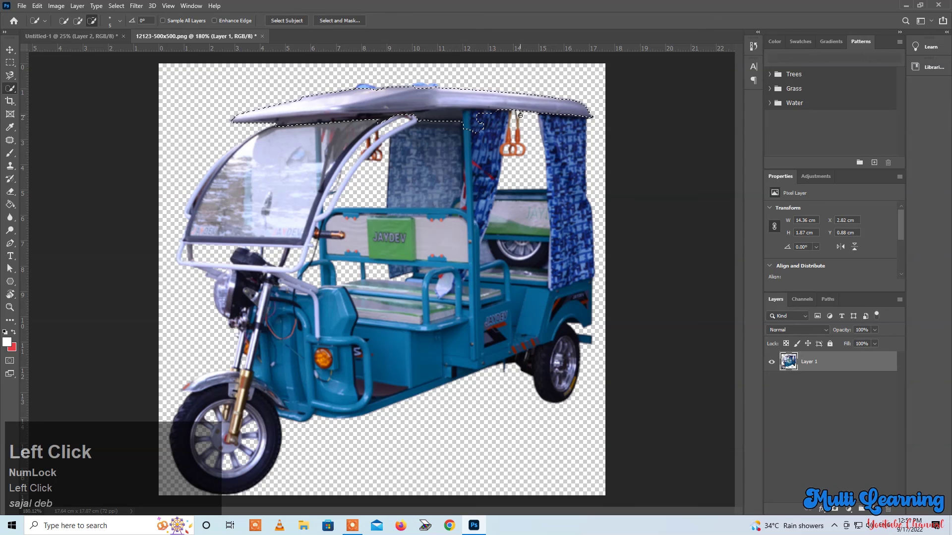
pyautogui.click(441, 117)
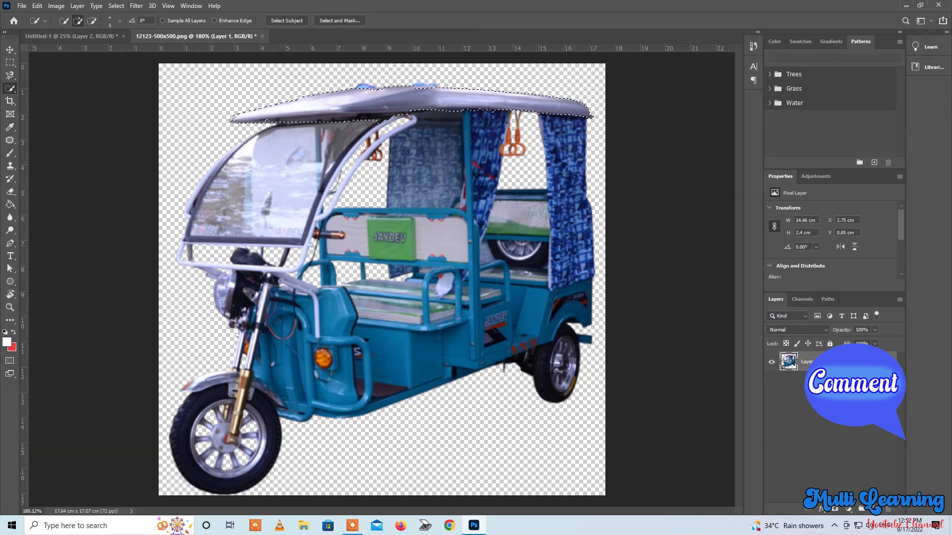
# Replace the roof selection with a Magic Wand selection of the cream backrest panel behind the green JAYDEV label, about 2.2 by 1.8 cm
pyautogui.rightClick(11, 93)
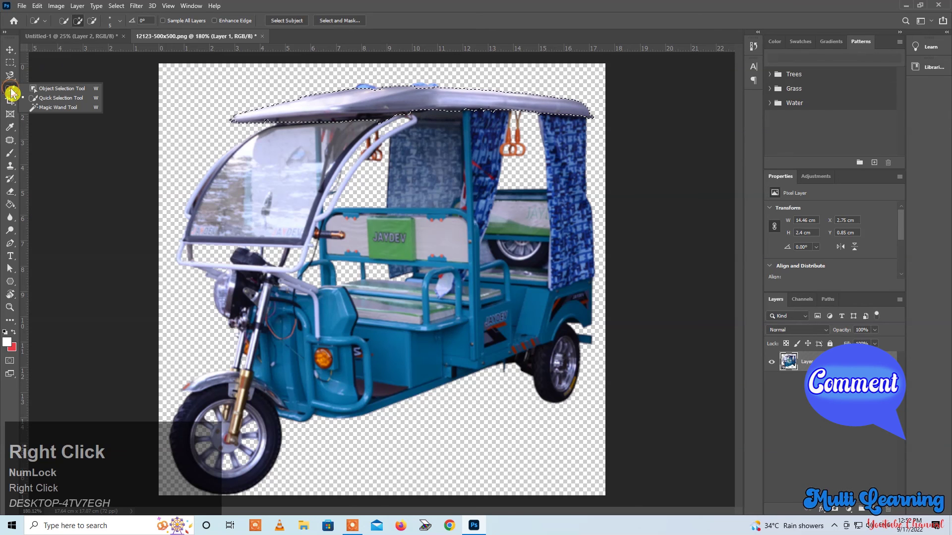
pyautogui.click(45, 108)
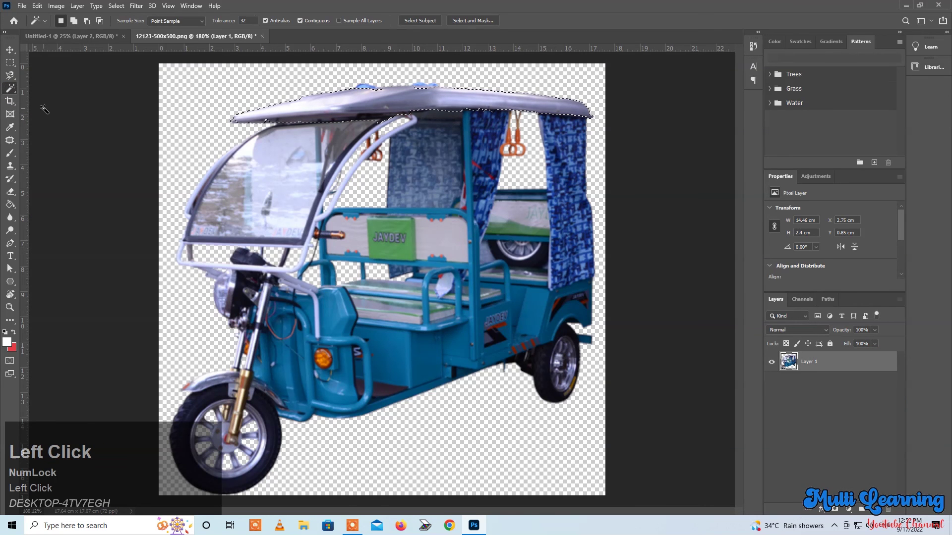
pyautogui.hotkey('ctrl', 'd')
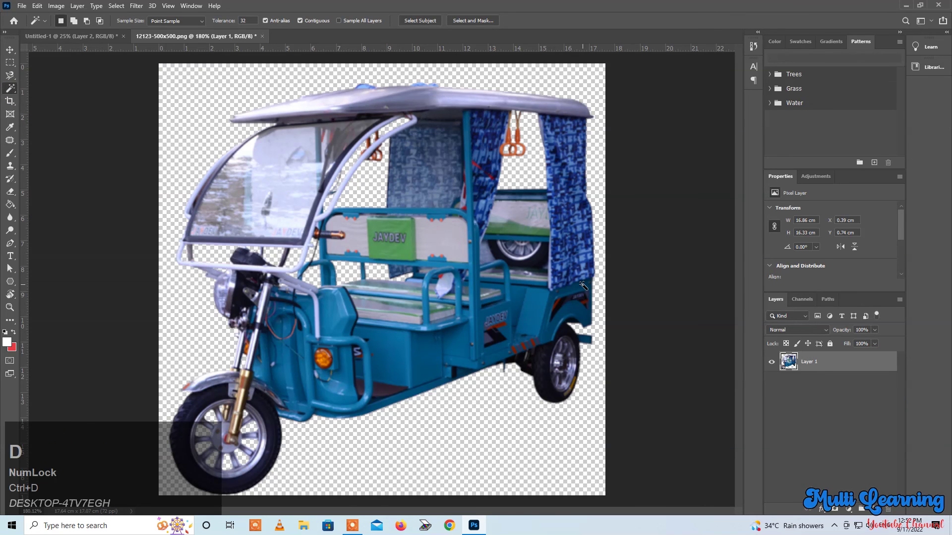
pyautogui.click(443, 238)
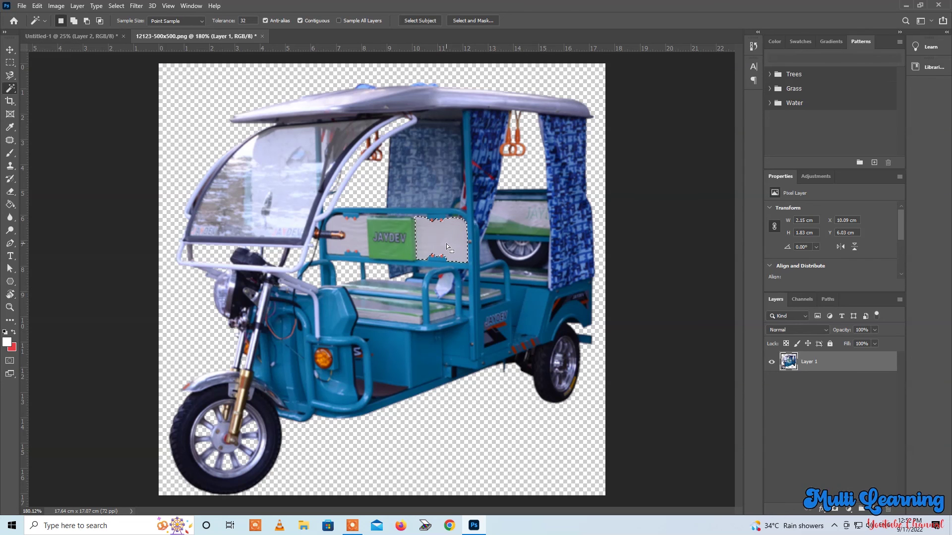
# Clear the backrest selection and switch back to the Quick Selection tool
pyautogui.hotkey('ctrl', 'd')
pyautogui.click(10, 92)
pyautogui.rightClick(10, 92)
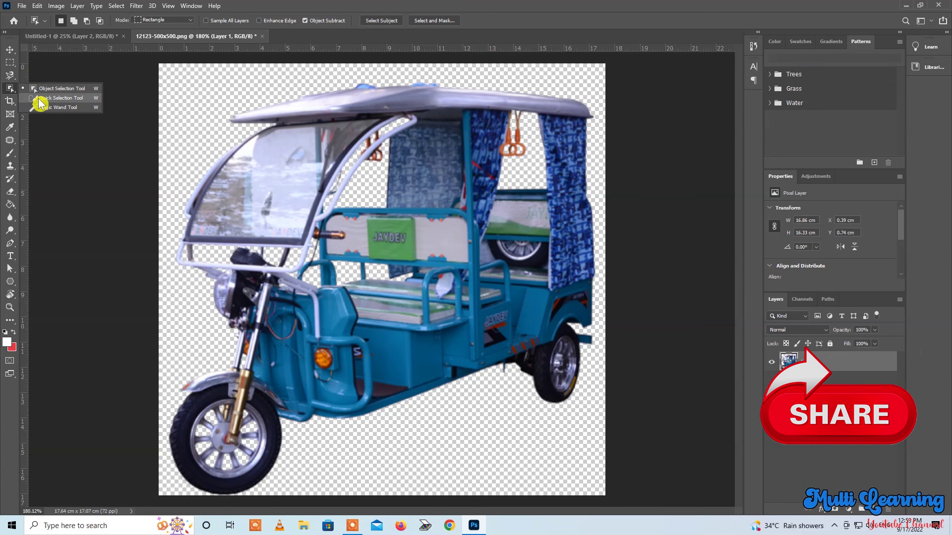
pyautogui.click(39, 98)
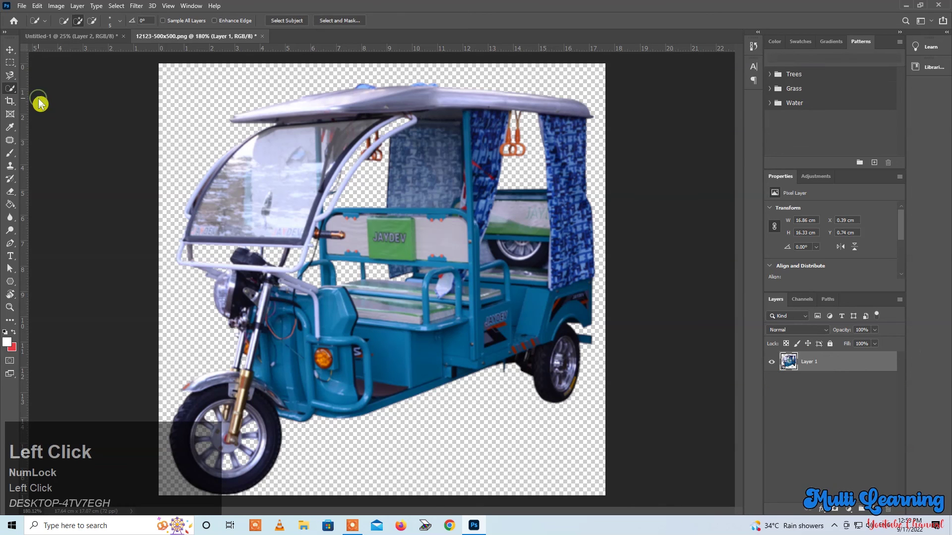
# Crop the image to the area around the rickshaw's rear wheel, about 4.5 by 4.3 cm
pyautogui.click(10, 106)
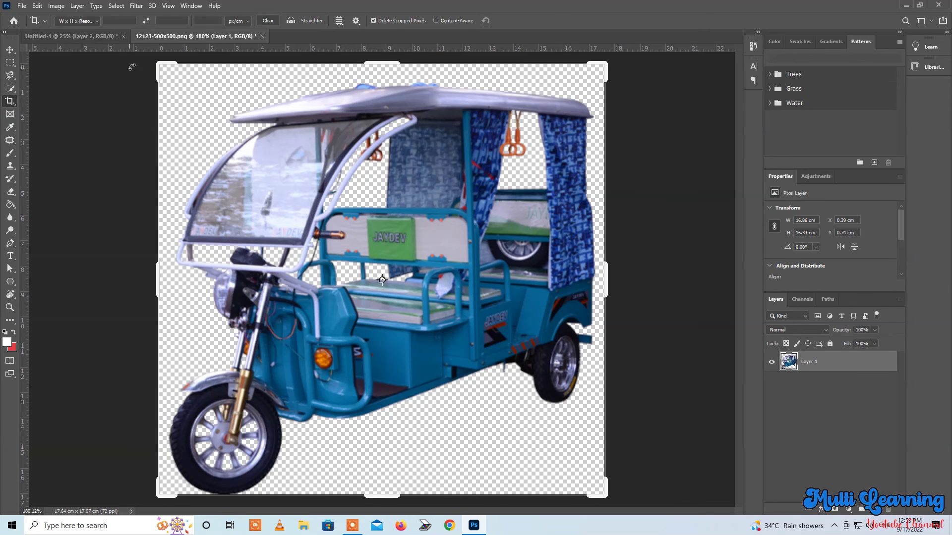
pyautogui.moveTo(156, 64); pyautogui.dragTo(324, 239)
pyautogui.moveTo(376, 258); pyautogui.dragTo(385, 341)
pyautogui.moveTo(376, 229); pyautogui.dragTo(377, 220)
pyautogui.doubleClick(383, 258)
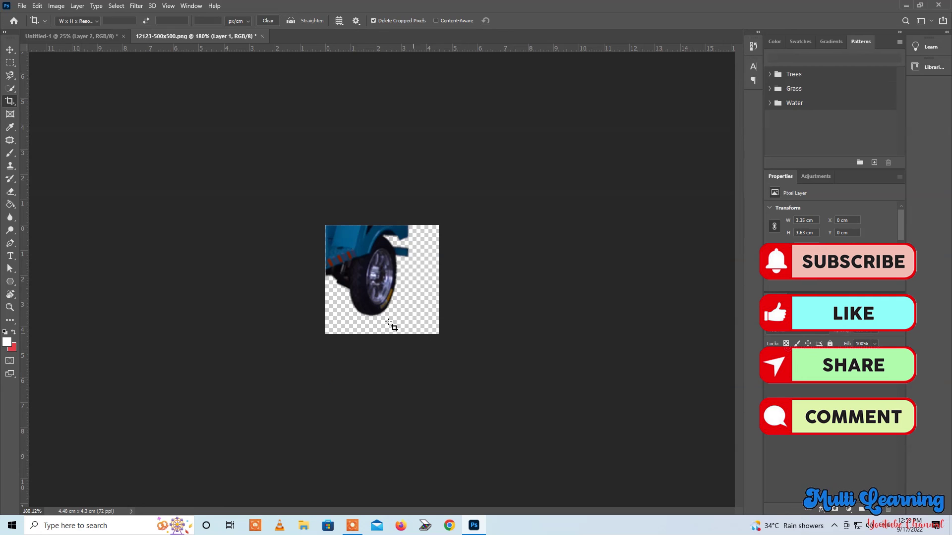
pyautogui.rightClick(10, 102)
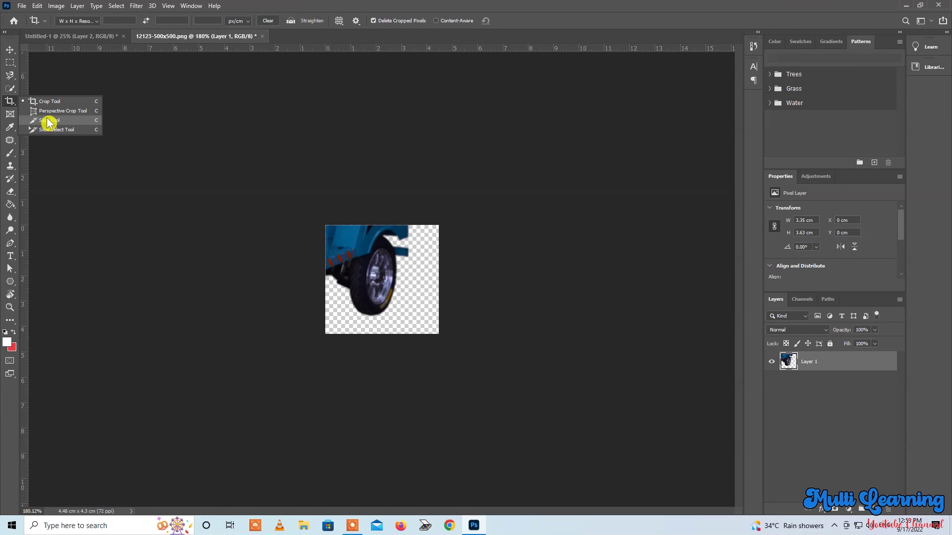
pyautogui.click(11, 104)
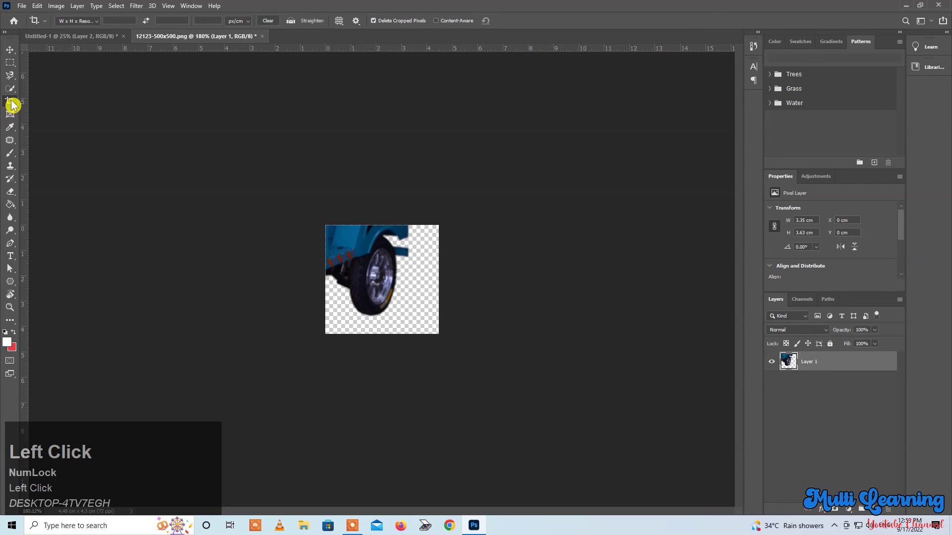